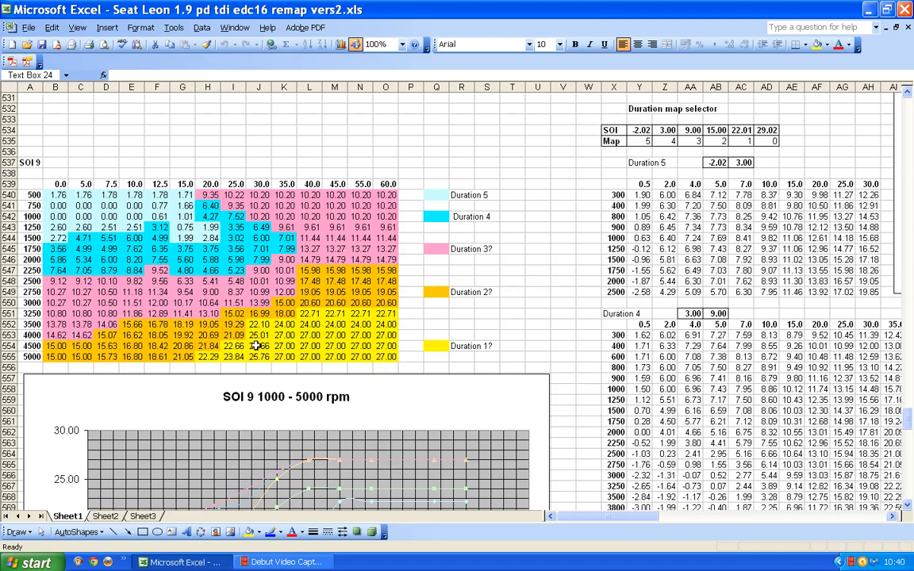
- Examine the SOI 9 map and its 1000 - 5000 rpm chart, comparing the SOI curves with the colour-coded duration zones
{"action": "scroll", "coordinate": [391, 245], "scroll_direction": "down", "scroll_amount": 8}
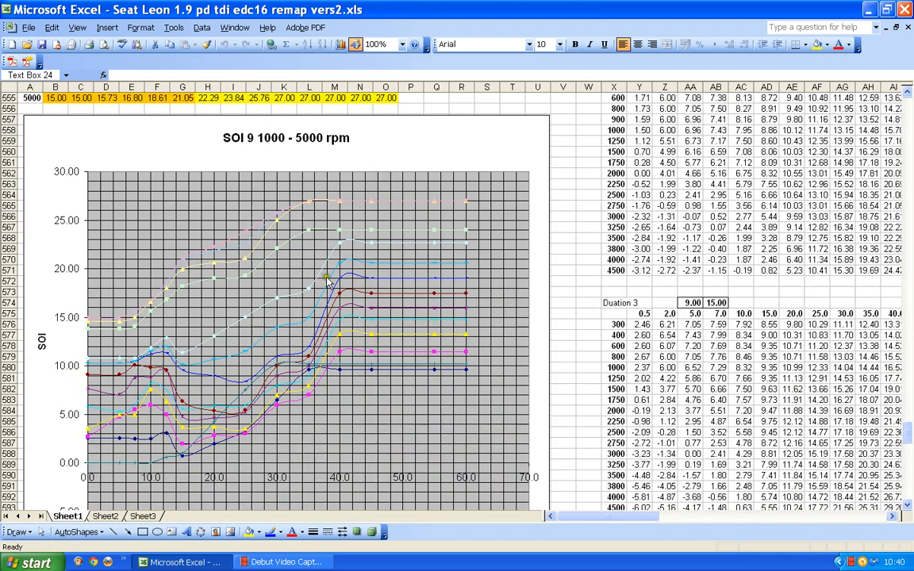
{"action": "scroll", "coordinate": [390, 251], "scroll_direction": "down", "scroll_amount": 3}
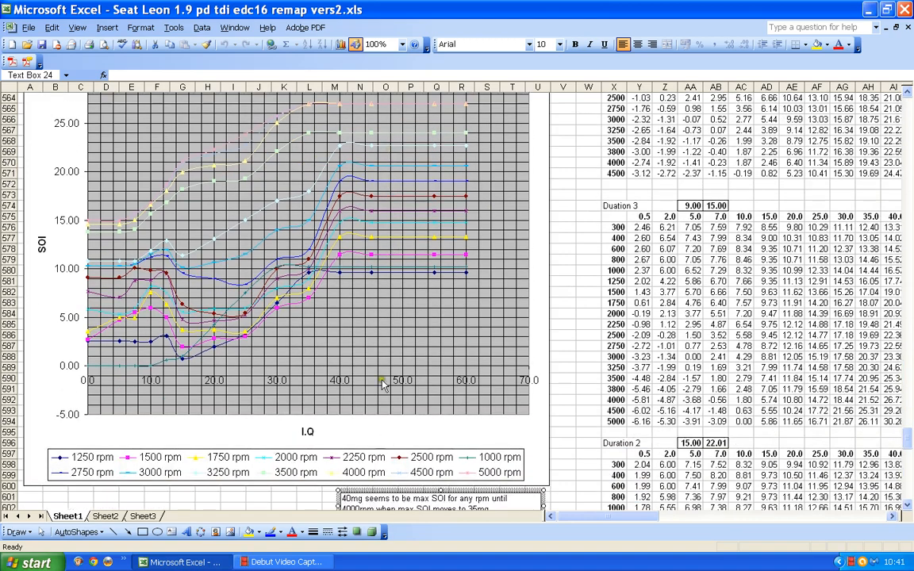
{"action": "scroll", "coordinate": [345, 347], "scroll_direction": "up", "scroll_amount": 1}
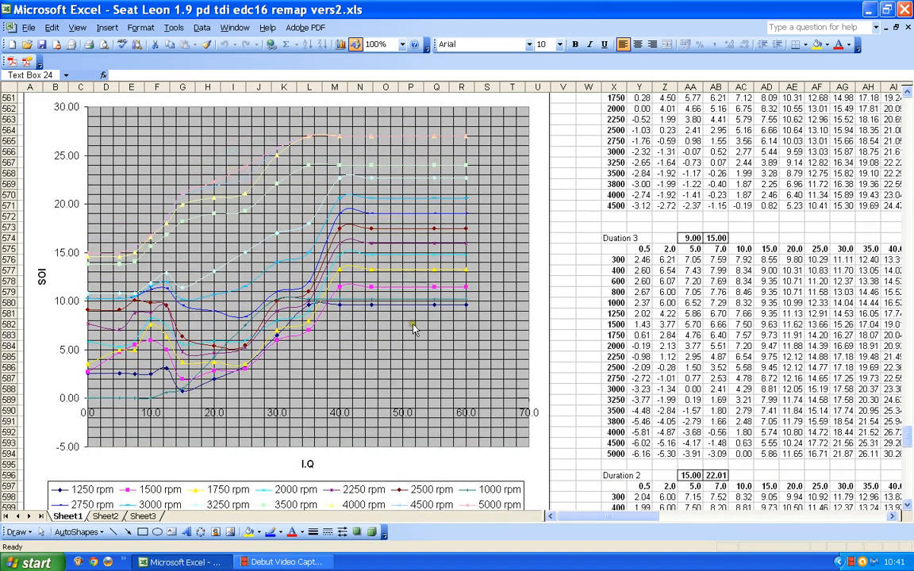
{"action": "scroll", "coordinate": [371, 293], "scroll_direction": "up", "scroll_amount": 2}
{"action": "scroll", "coordinate": [292, 428], "scroll_direction": "down", "scroll_amount": 2}
{"action": "scroll", "coordinate": [301, 305], "scroll_direction": "up", "scroll_amount": 3}
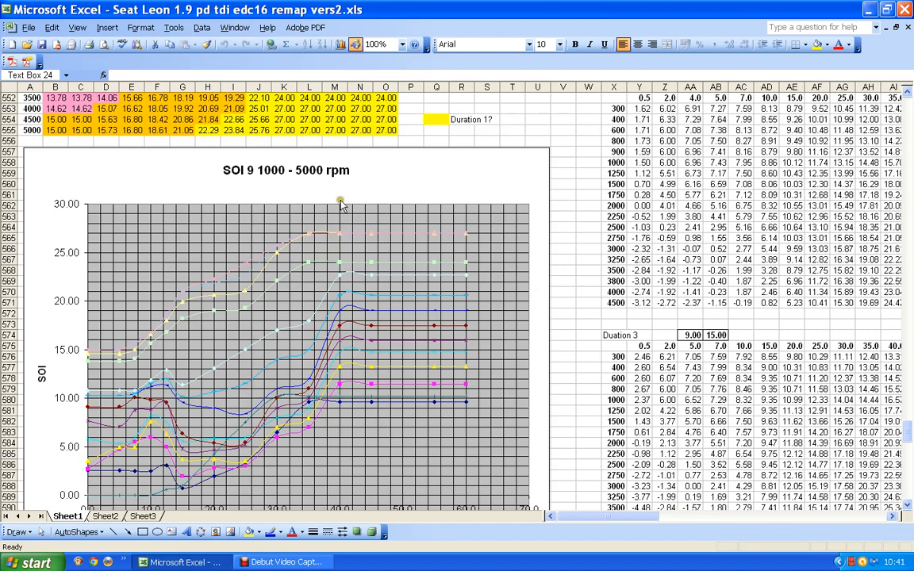
{"action": "scroll", "coordinate": [308, 210], "scroll_direction": "down", "scroll_amount": 1}
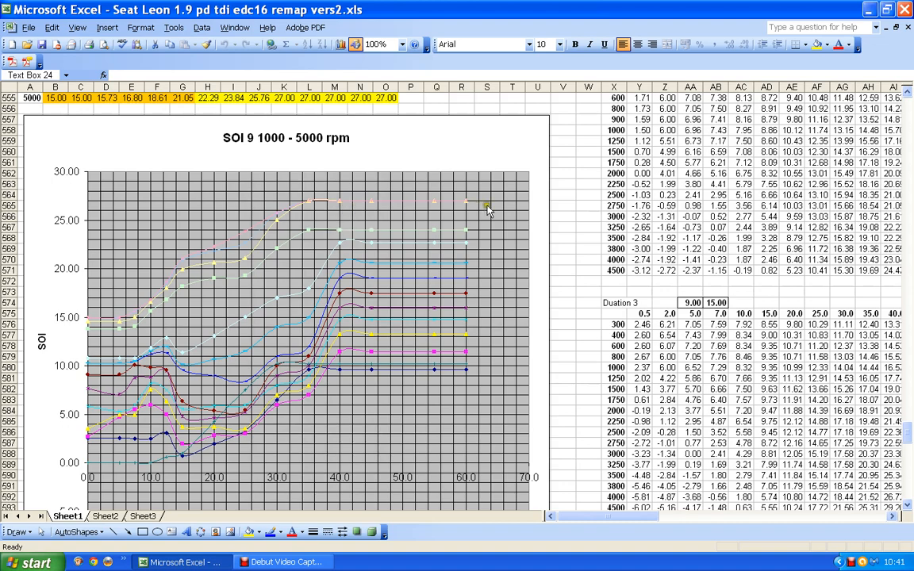
{"action": "scroll", "coordinate": [382, 211], "scroll_direction": "up", "scroll_amount": 3}
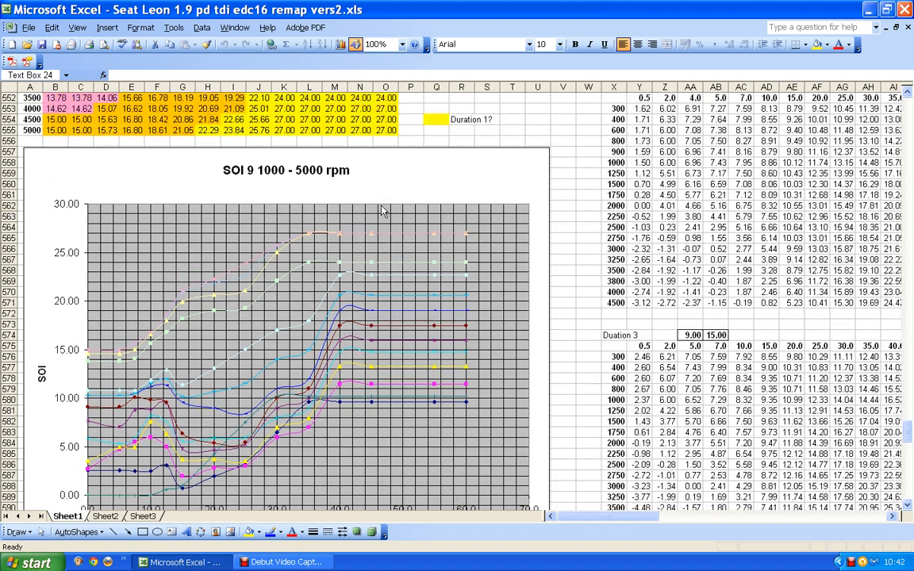
{"action": "scroll", "coordinate": [381, 210], "scroll_direction": "up", "scroll_amount": 2}
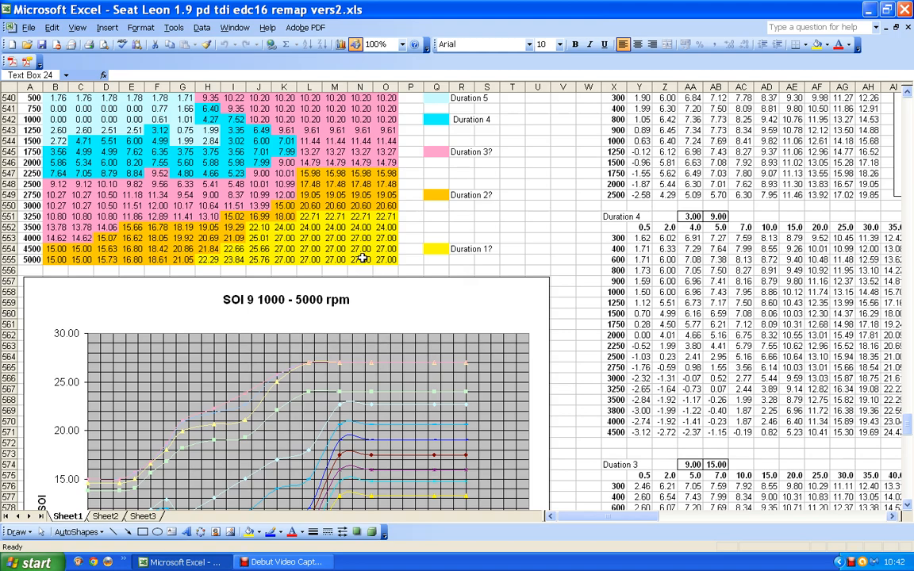
{"action": "scroll", "coordinate": [335, 231], "scroll_direction": "up", "scroll_amount": 3}
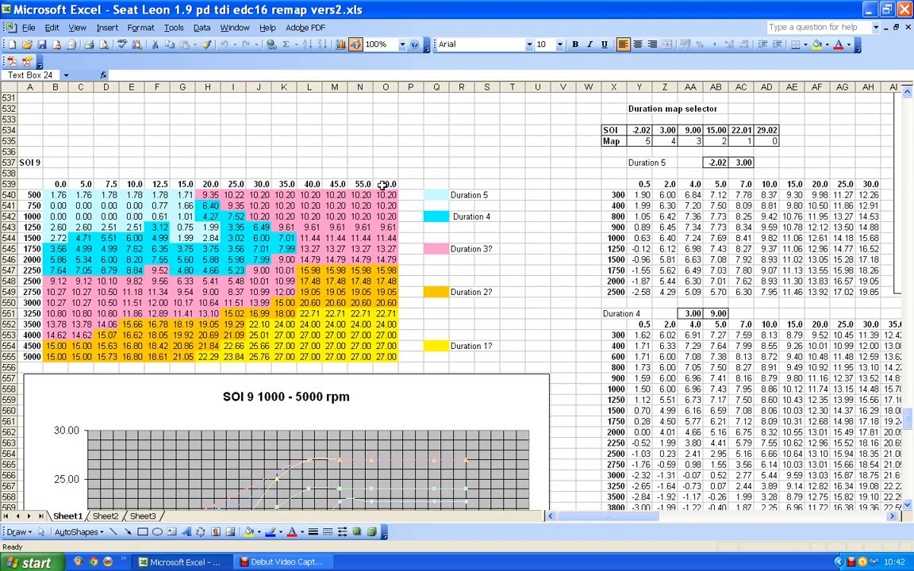
- Examine the Duration 1 map across to its 60 and 70 columns at 5000 rpm
{"action": "scroll", "coordinate": [383, 184], "scroll_direction": "down", "scroll_amount": 10}
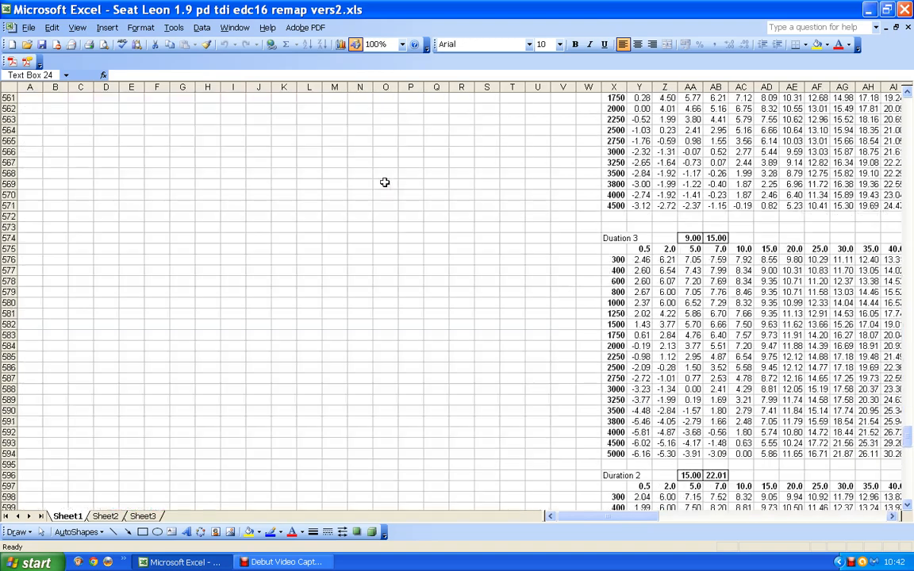
{"action": "scroll", "coordinate": [383, 183], "scroll_direction": "down", "scroll_amount": 6}
{"action": "scroll", "coordinate": [393, 199], "scroll_direction": "up", "scroll_amount": 12}
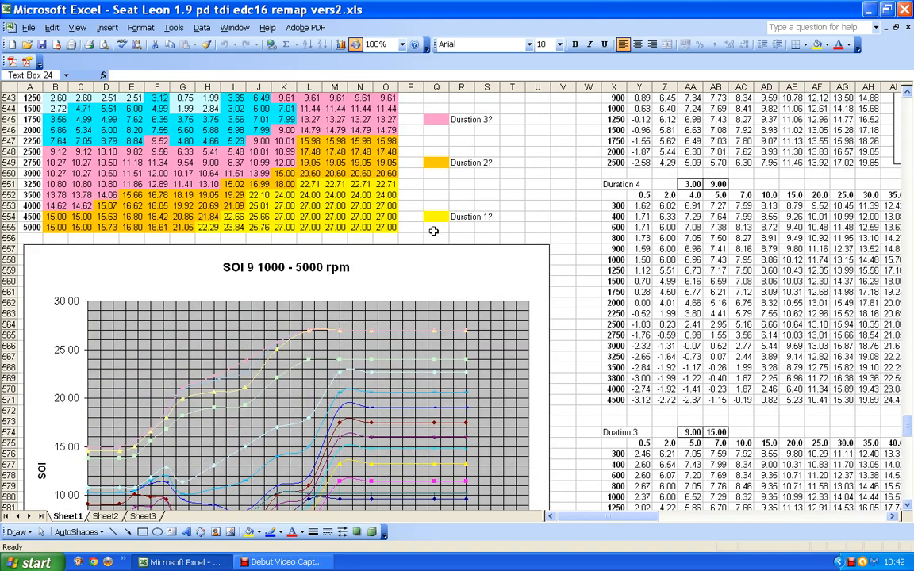
{"action": "scroll", "coordinate": [433, 206], "scroll_direction": "down", "scroll_amount": 20}
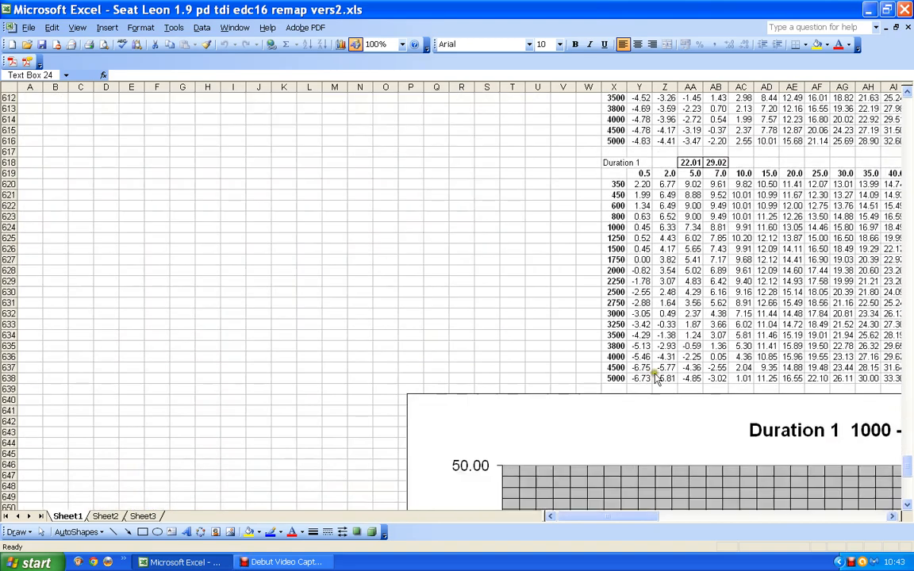
{"action": "left_click_drag", "start_coordinate": [649, 517], "coordinate": [718, 516]}
{"action": "scroll", "coordinate": [585, 331], "scroll_direction": "up", "scroll_amount": 1}
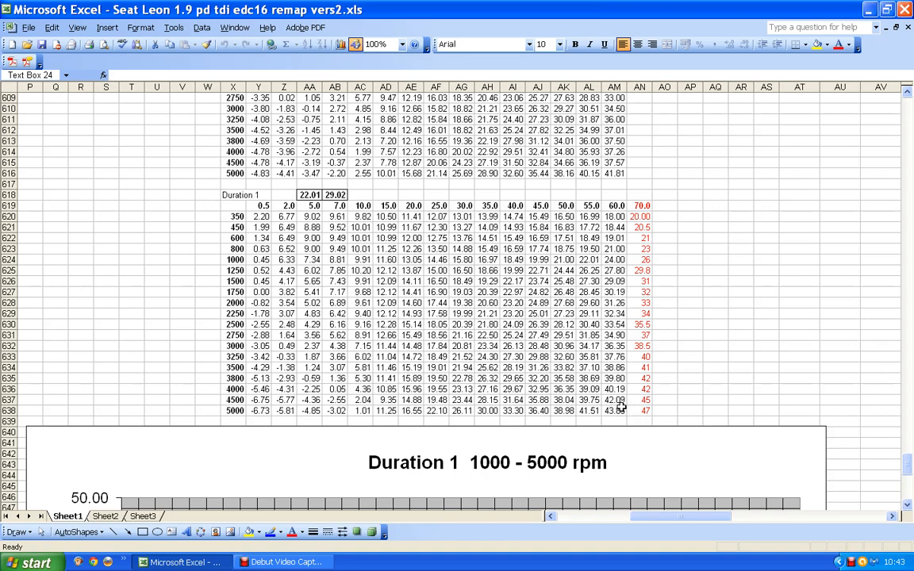
{"action": "left_click_drag", "start_coordinate": [640, 525], "coordinate": [532, 526]}
- Enter the heading SOI in C606 with the value 27 in C607 below the SOI 9 chart, leaving B607 empty
{"action": "scroll", "coordinate": [413, 306], "scroll_direction": "up", "scroll_amount": 4}
{"action": "scroll", "coordinate": [412, 307], "scroll_direction": "up", "scroll_amount": 5}
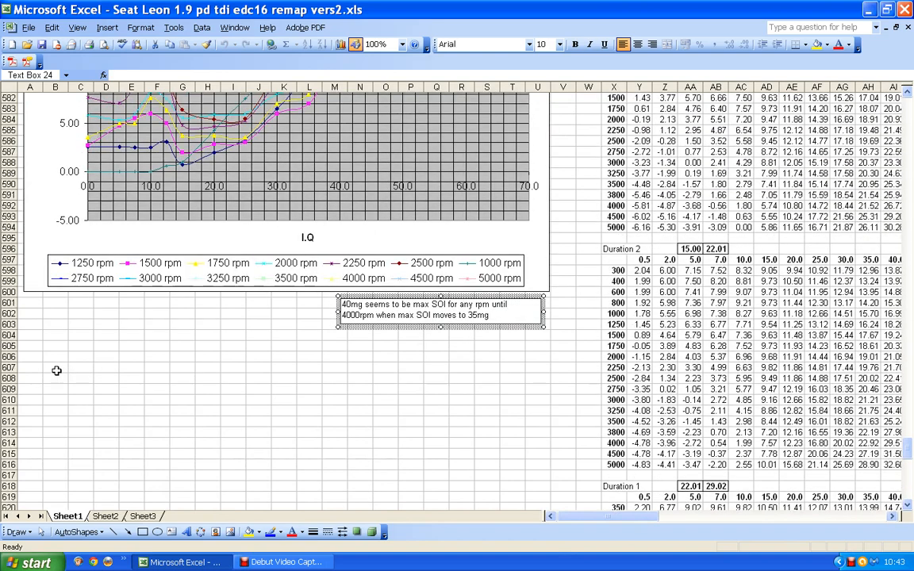
{"action": "left_click", "coordinate": [57, 369]}
{"action": "type", "text": "SOI"}
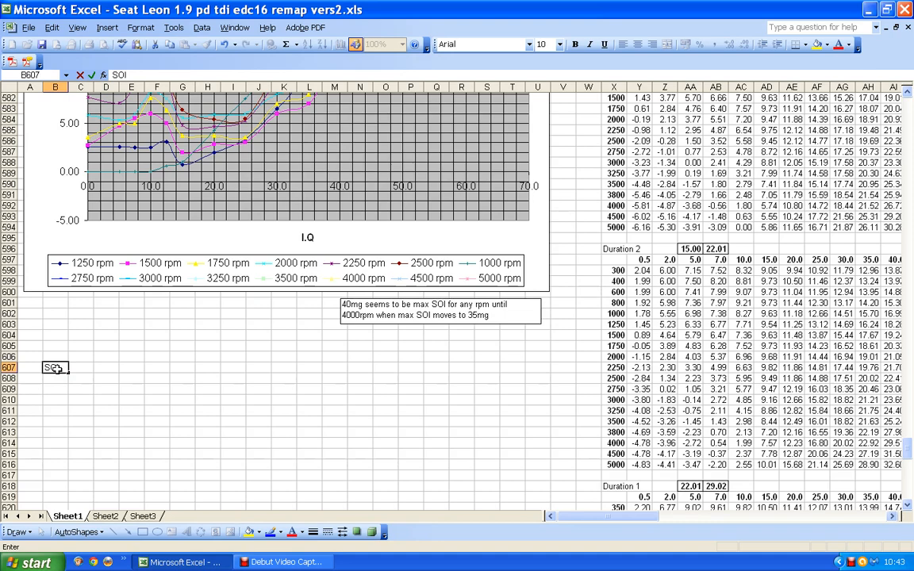
{"action": "key", "text": "Tab"}
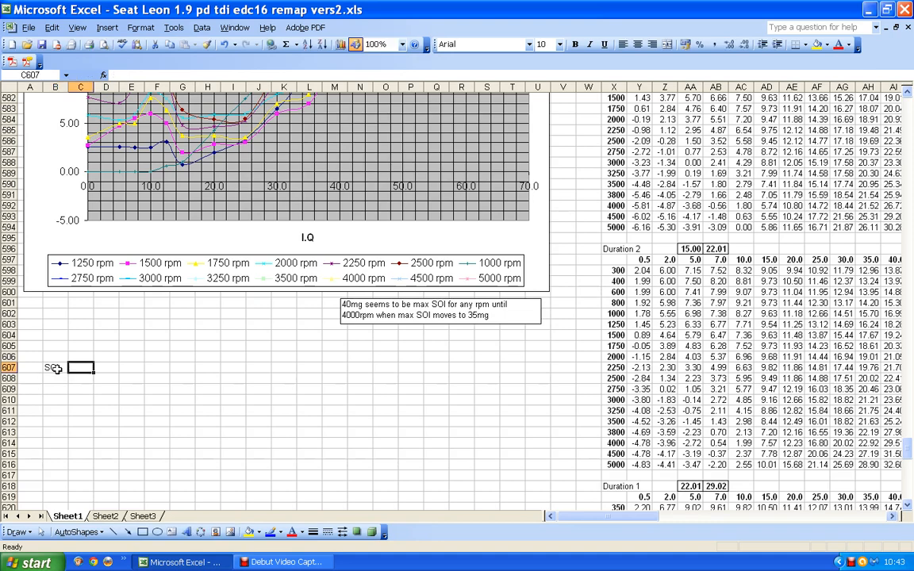
{"action": "type", "text": "27"}
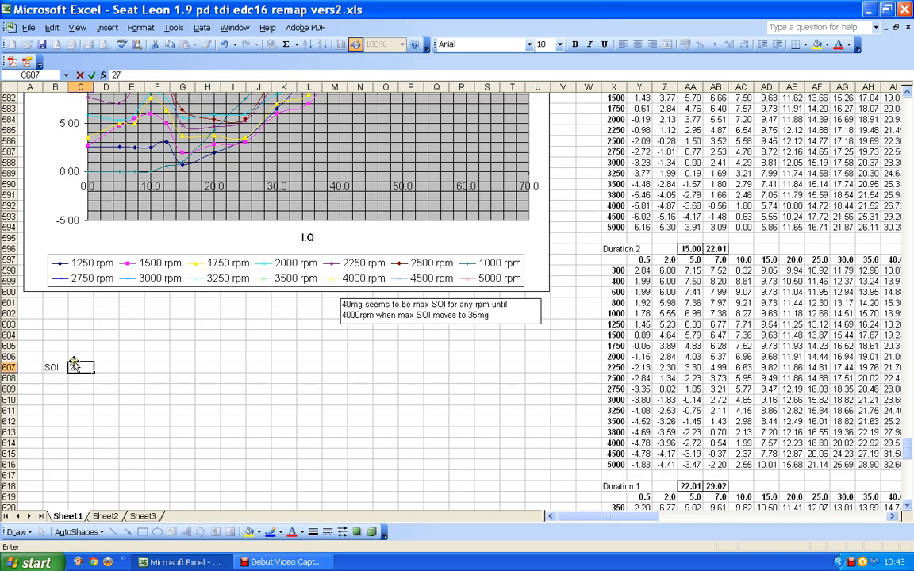
{"action": "key", "text": "Up"}
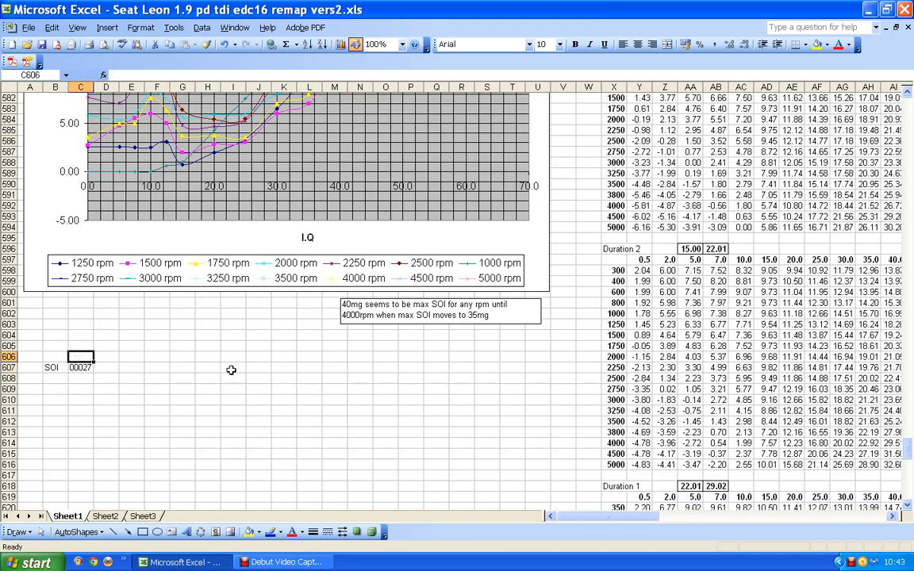
{"action": "type", "text": "SOI"}
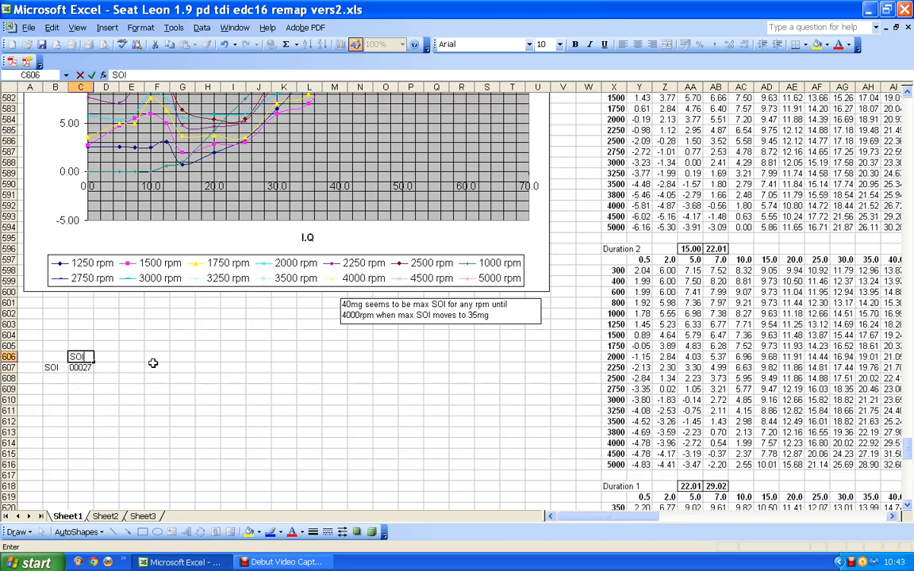
{"action": "left_click", "coordinate": [51, 367]}
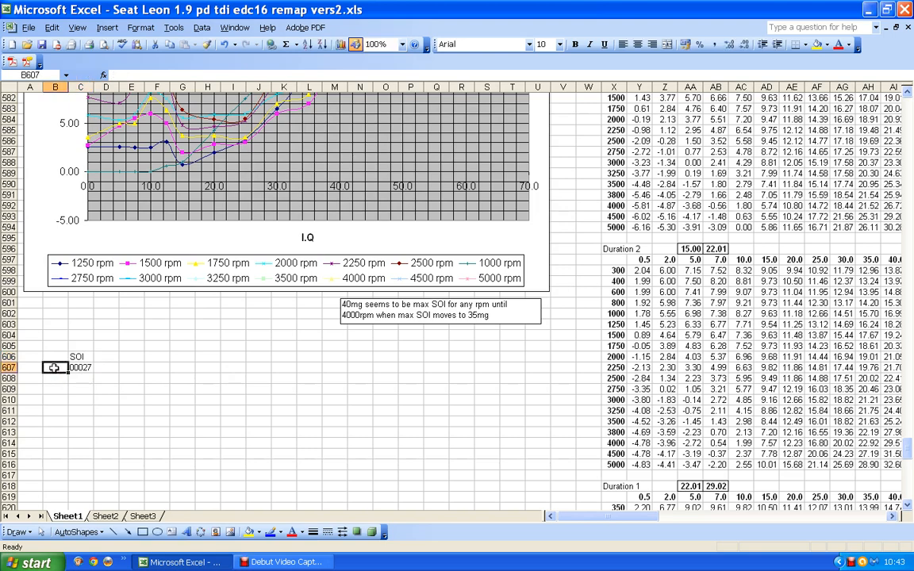
- Format cells C607:E607 as Number with one decimal place
{"action": "left_click_drag", "start_coordinate": [79, 368], "coordinate": [143, 369]}
{"action": "left_click", "coordinate": [140, 27]}
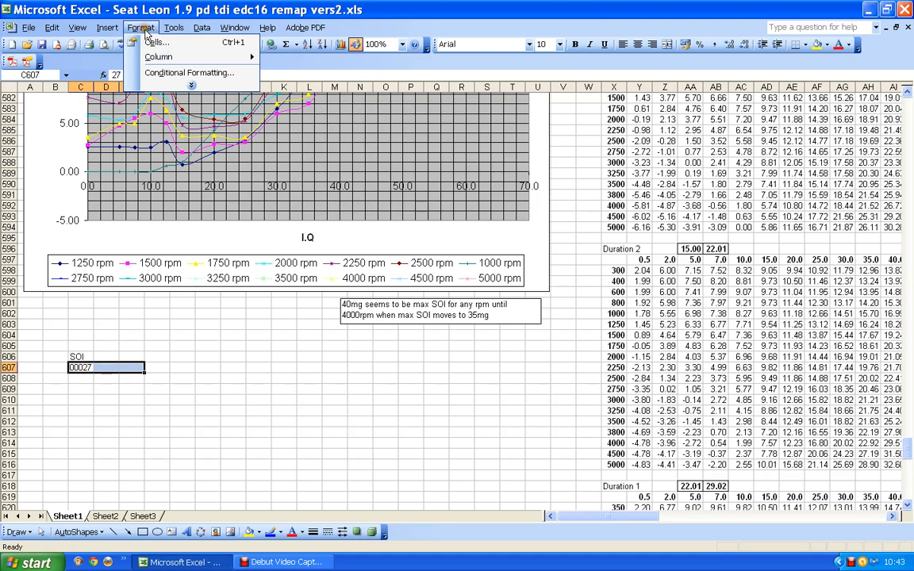
{"action": "left_click", "coordinate": [156, 42]}
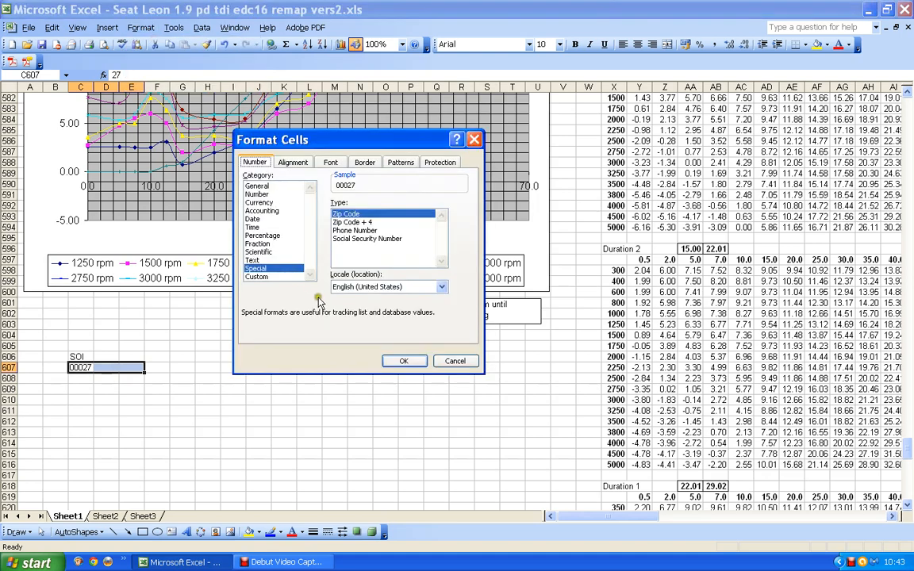
{"action": "left_click", "coordinate": [256, 194]}
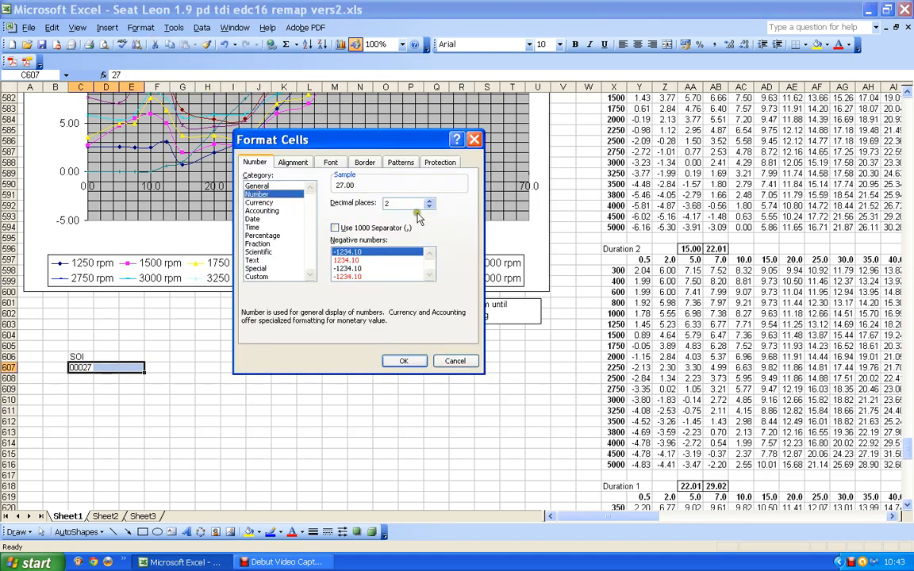
{"action": "left_click", "coordinate": [429, 207]}
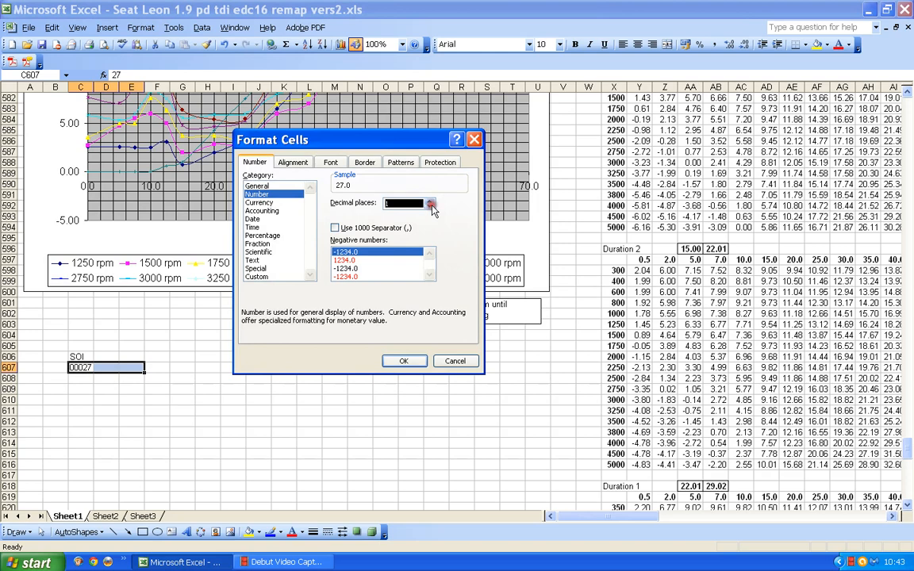
{"action": "left_click", "coordinate": [406, 362]}
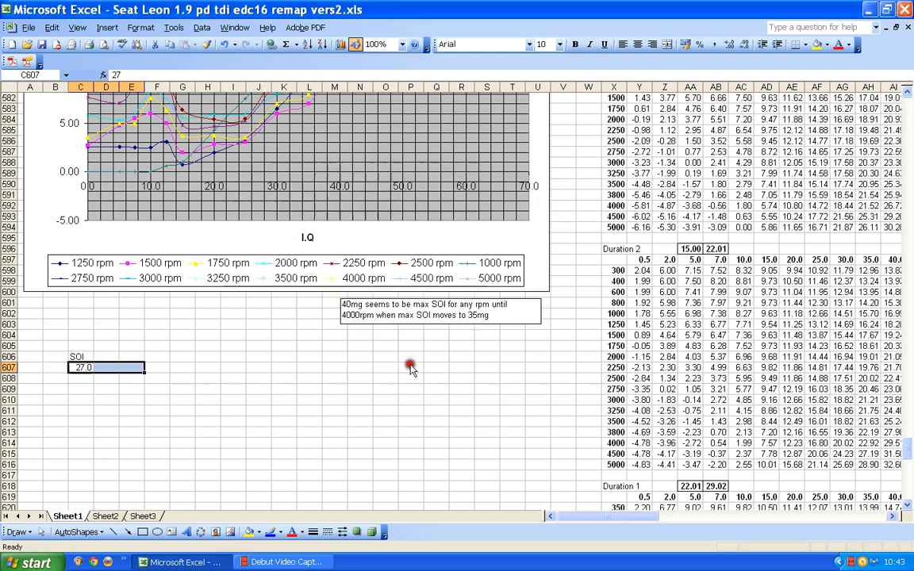
- Make the heading cells C606:E606 bold
{"action": "left_click", "coordinate": [75, 357]}
{"action": "double_click", "coordinate": [75, 357]}
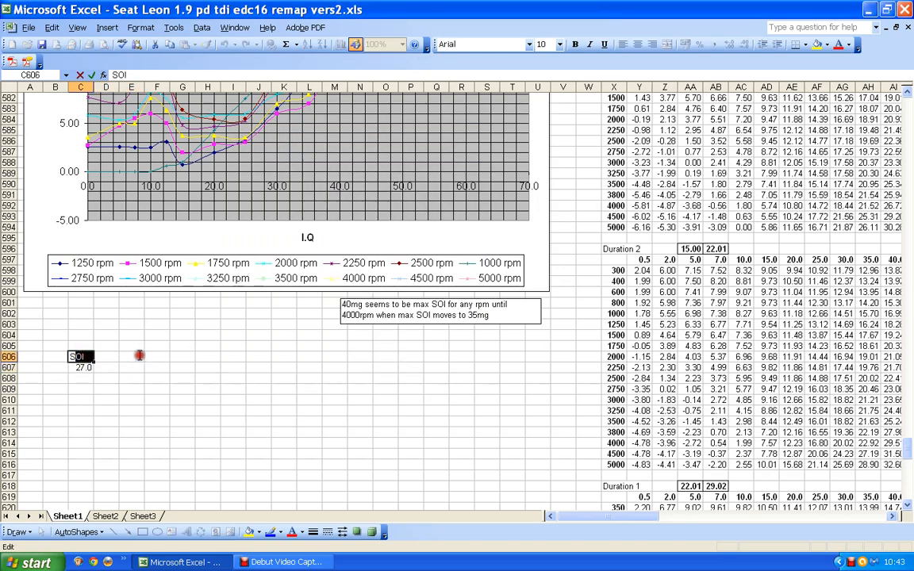
{"action": "key", "text": "Escape"}
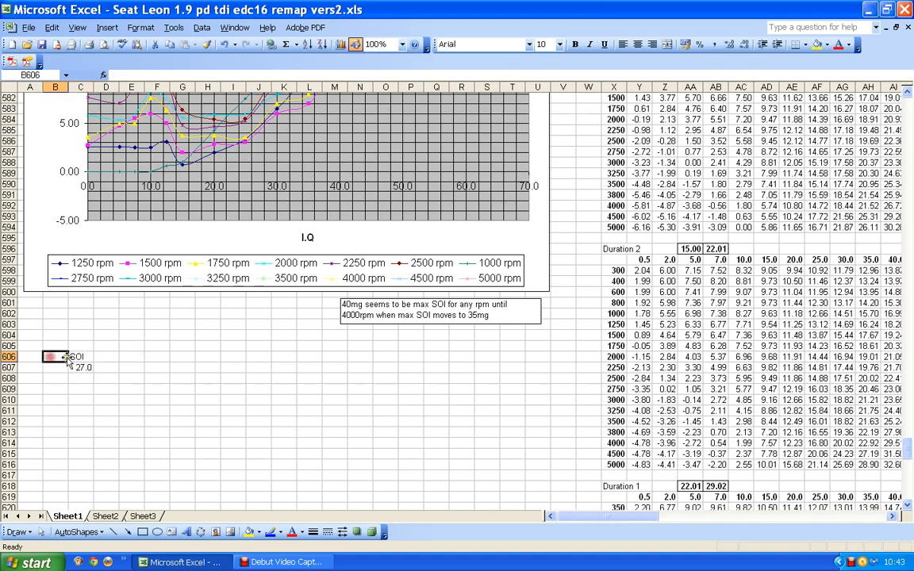
{"action": "left_click_drag", "start_coordinate": [75, 357], "coordinate": [139, 359]}
{"action": "left_click", "coordinate": [575, 44]}
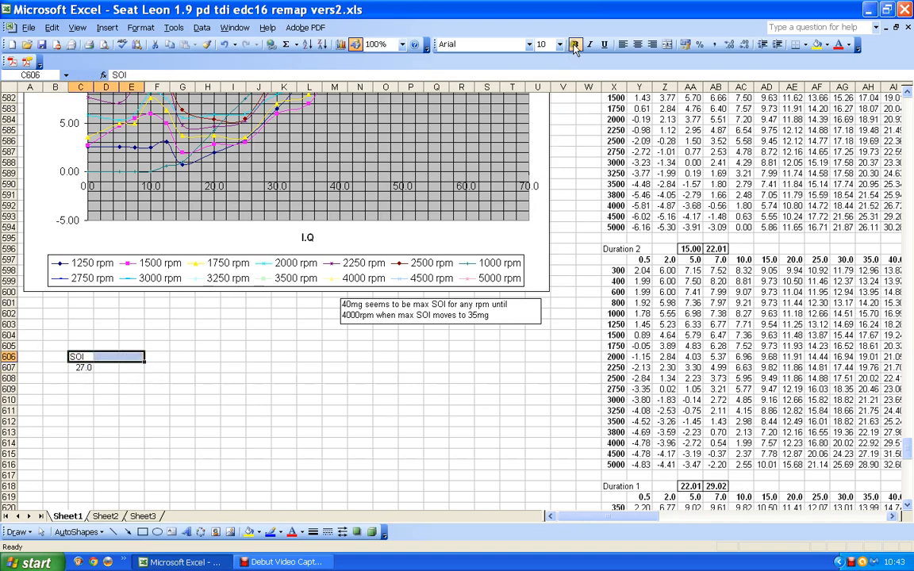
{"action": "left_click", "coordinate": [222, 382]}
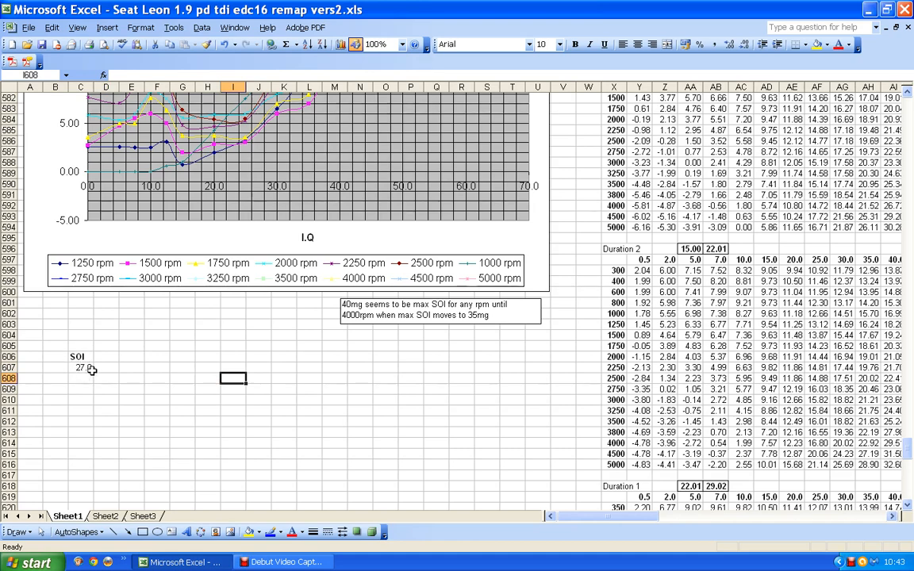
- Enter the heading Dur in D606, next to the SOI heading
{"action": "left_click", "coordinate": [105, 357]}
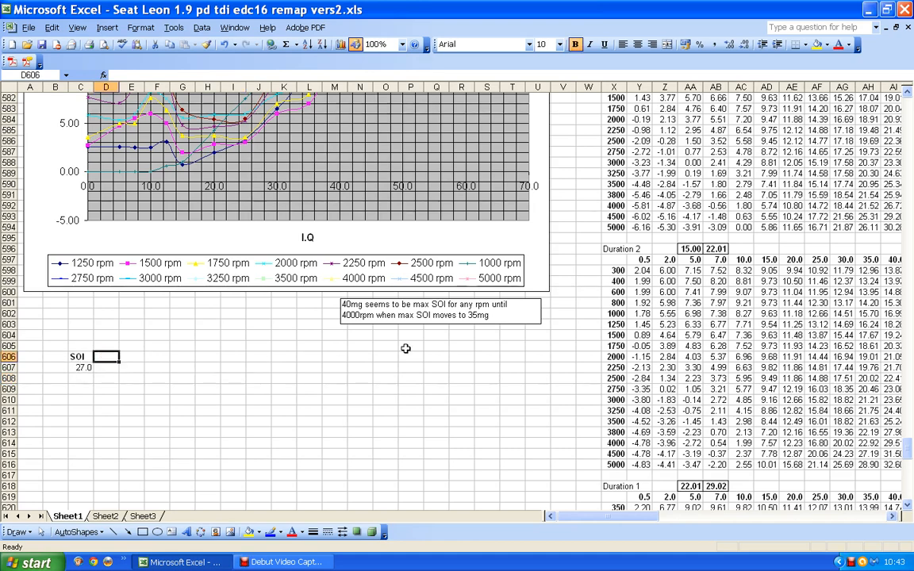
{"action": "type", "text": "Dur"}
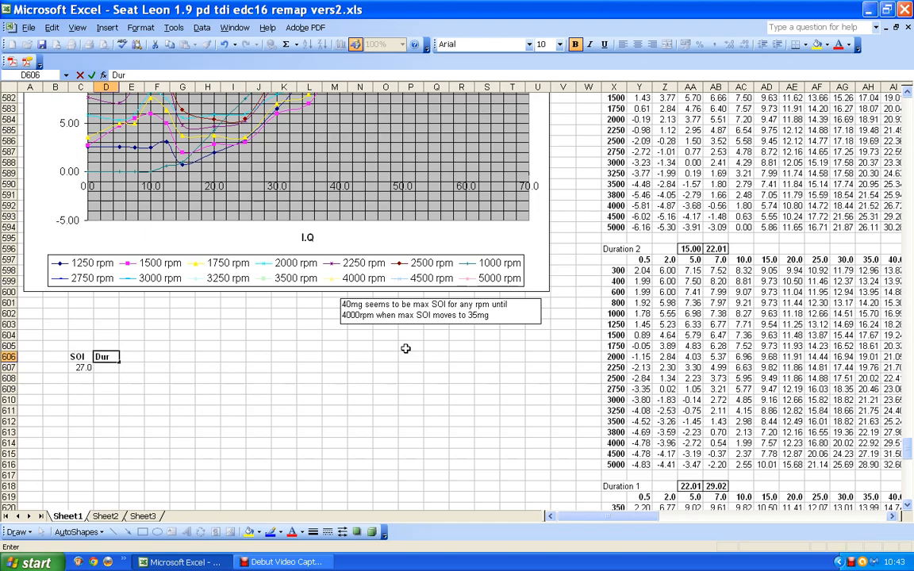
{"action": "key", "text": "Return"}
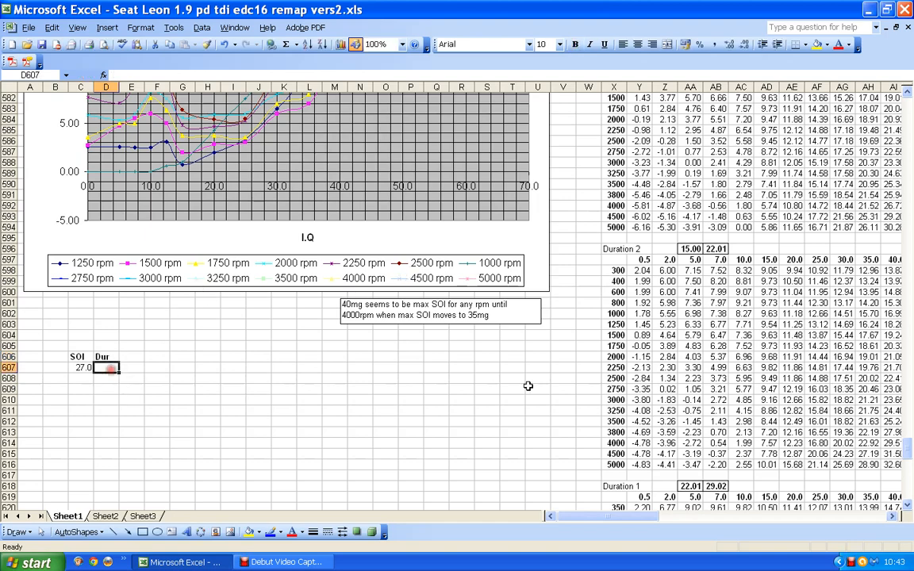
- Look up the 5000 rpm duration in the Duration 1 map and enter 43.85 in D607 under Dur
{"action": "scroll", "coordinate": [528, 387], "scroll_direction": "down", "scroll_amount": 12}
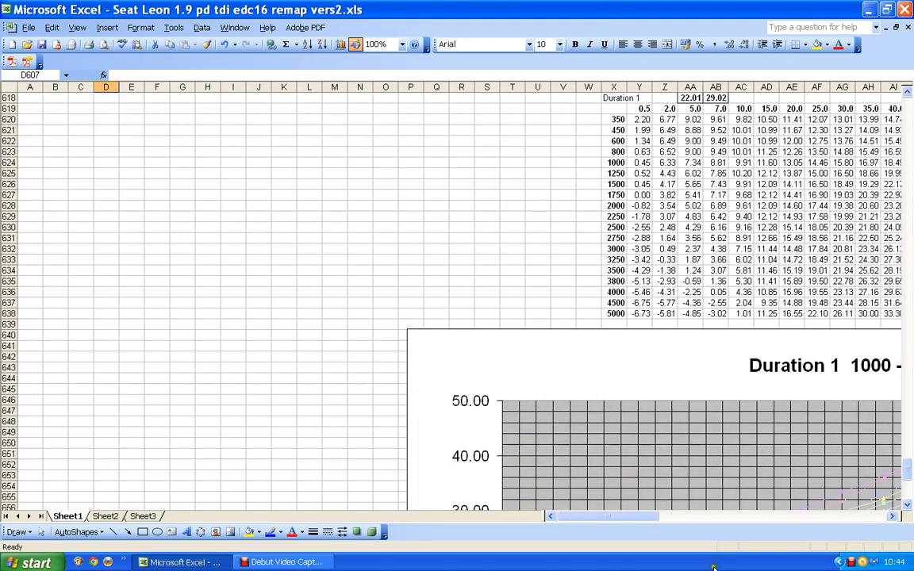
{"action": "left_click_drag", "start_coordinate": [625, 517], "coordinate": [599, 517]}
{"action": "scroll", "coordinate": [180, 315], "scroll_direction": "up", "scroll_amount": 7}
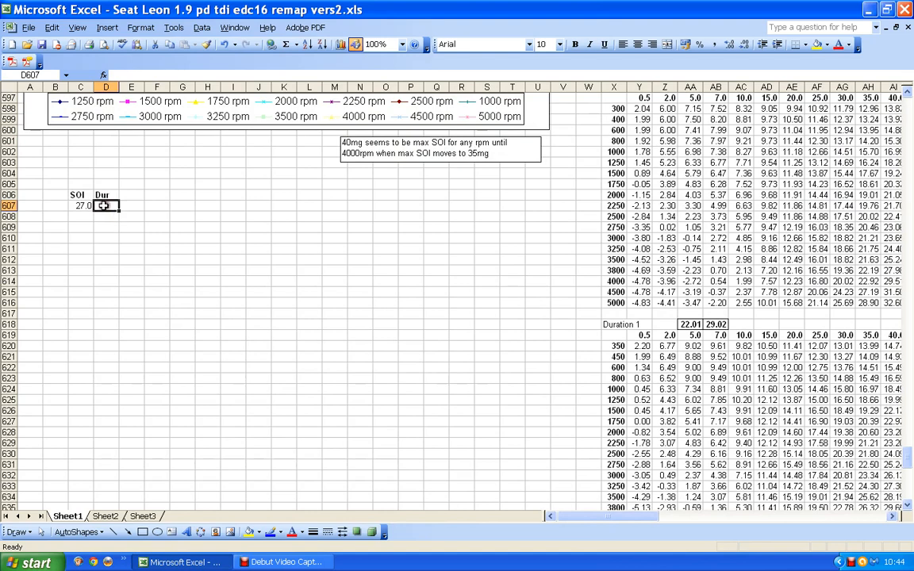
{"action": "type", "text": "43"}
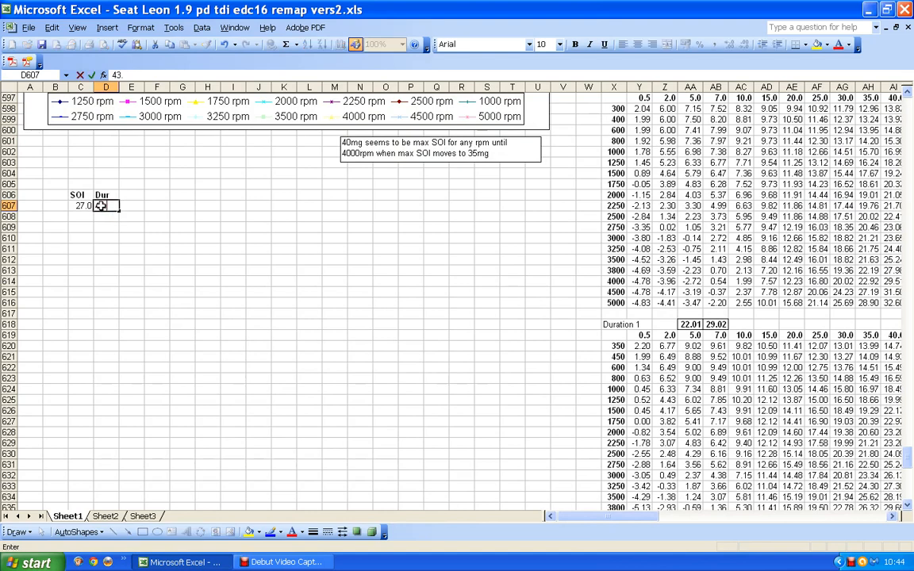
{"action": "type", "text": ".85"}
{"action": "left_click", "coordinate": [134, 194]}
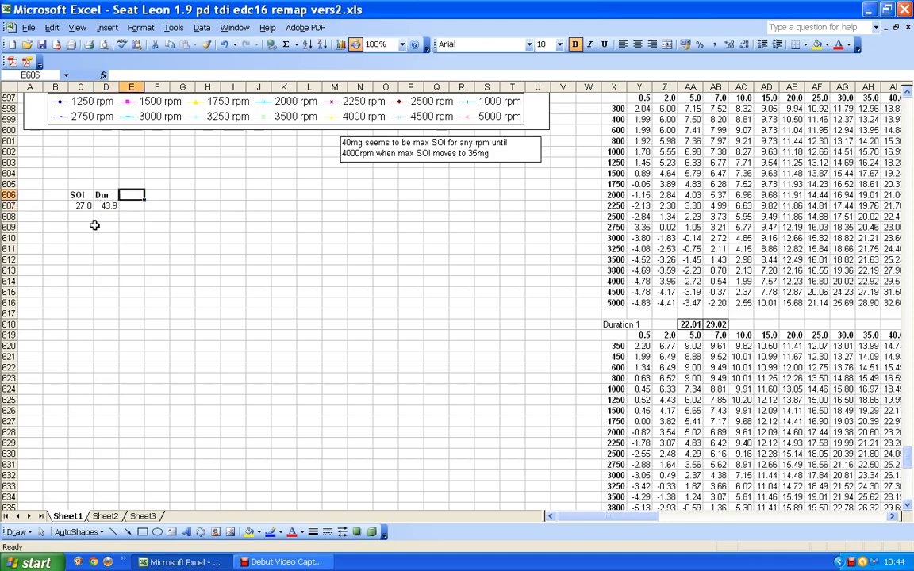
- Set the number format of cells C607:E607 to two decimal places
{"action": "left_click", "coordinate": [111, 205]}
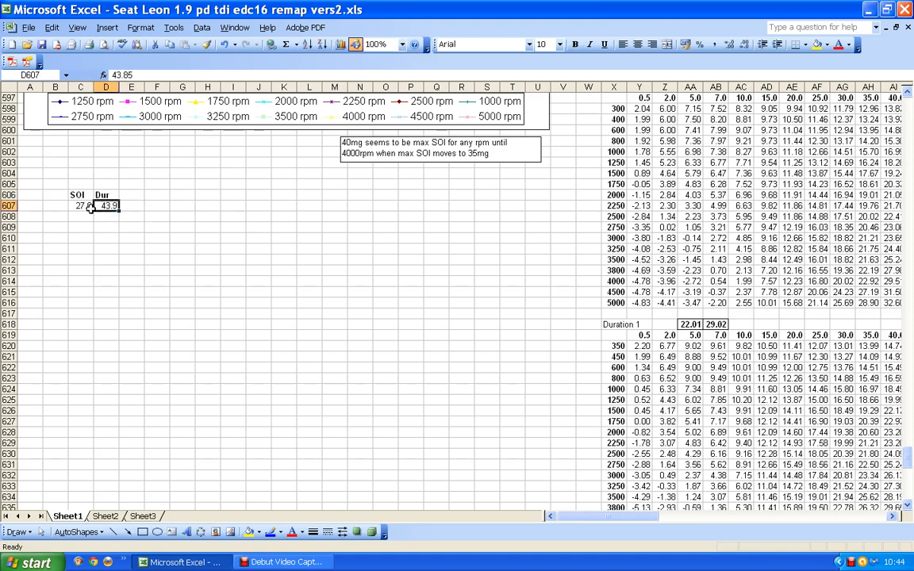
{"action": "left_click_drag", "start_coordinate": [79, 207], "coordinate": [122, 205]}
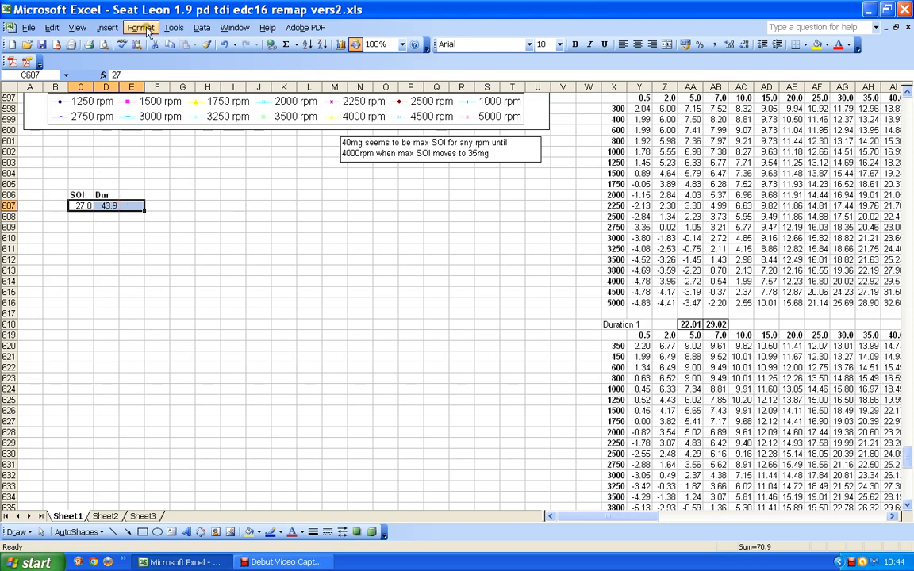
{"action": "left_click", "coordinate": [140, 27]}
{"action": "left_click", "coordinate": [151, 41]}
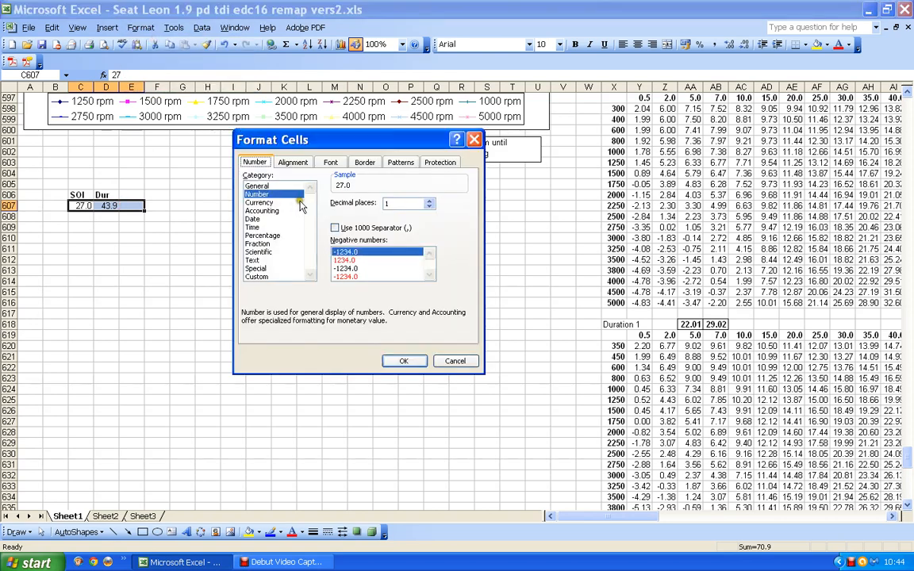
{"action": "left_click", "coordinate": [429, 200]}
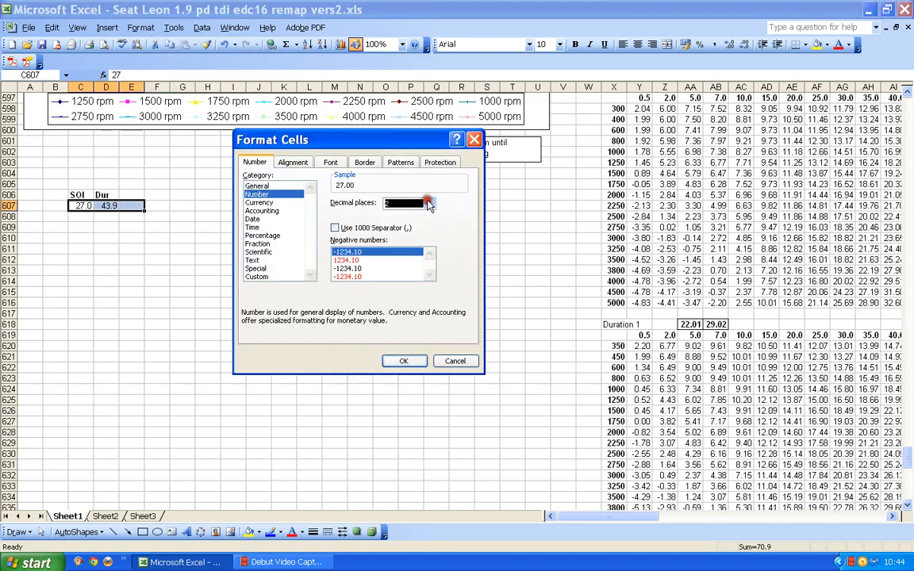
{"action": "left_click", "coordinate": [403, 363]}
{"action": "left_click", "coordinate": [111, 209]}
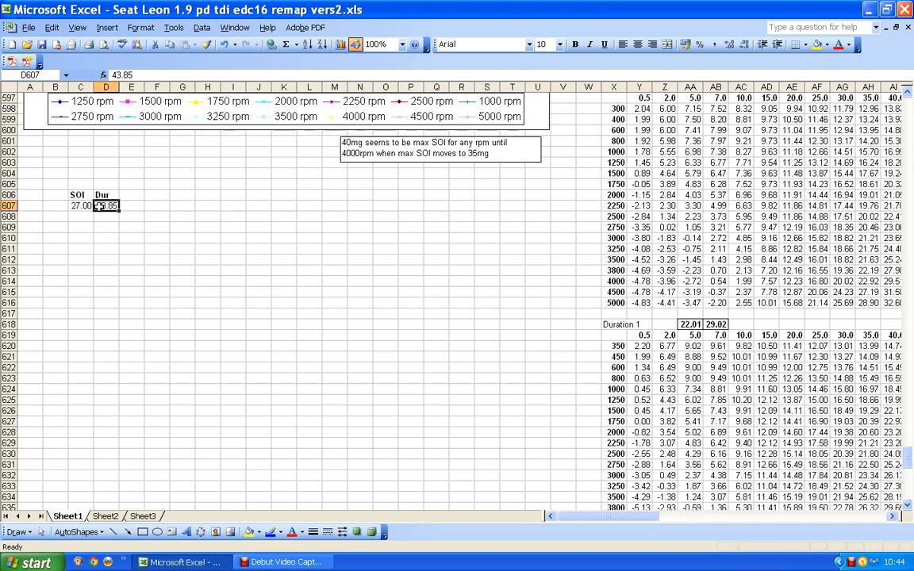
- Enter the heading EoI in E606, next to the Dur heading
{"action": "left_click", "coordinate": [128, 194]}
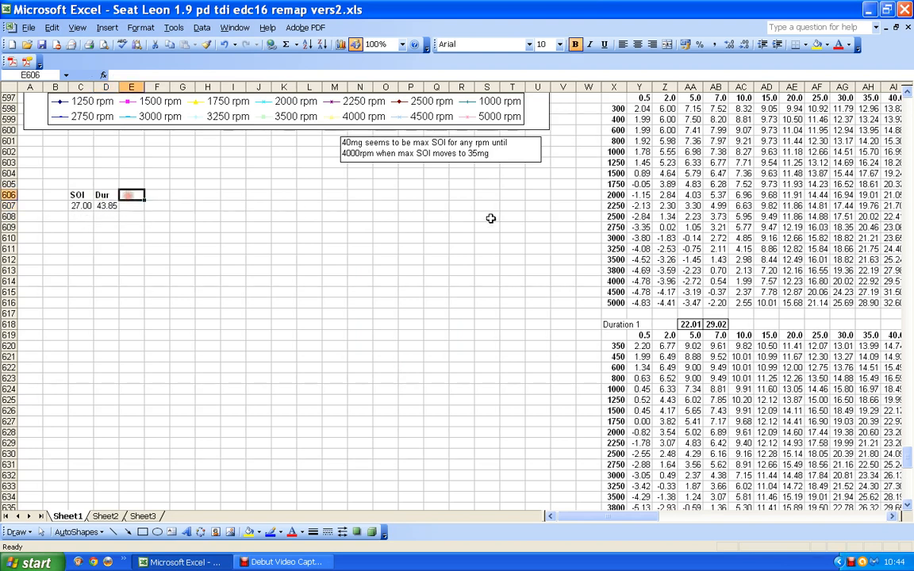
{"action": "type", "text": "E"}
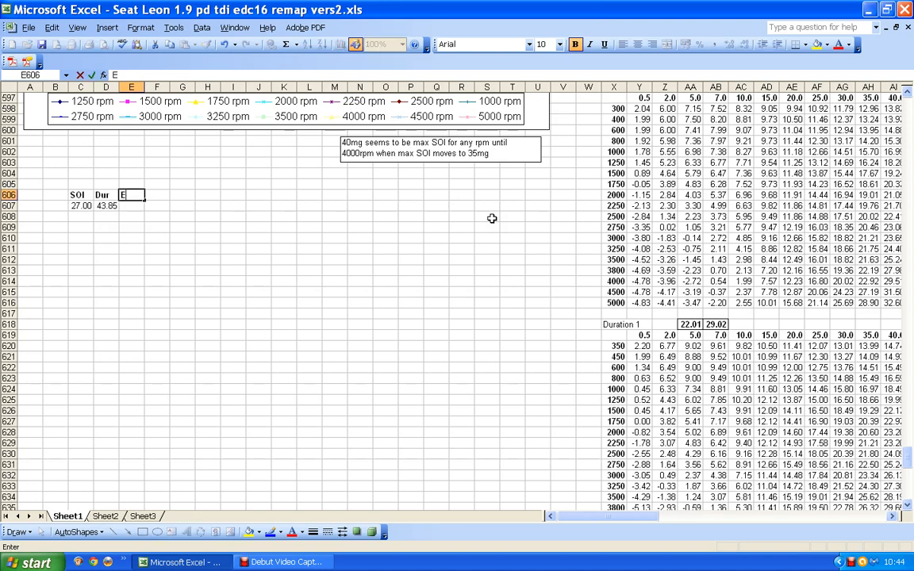
{"action": "type", "text": "oI"}
- Calculate the EoI in E607 with the formula =C607-D607 and widen column E to fit the value
{"action": "left_click", "coordinate": [132, 206]}
{"action": "type", "text": "="}
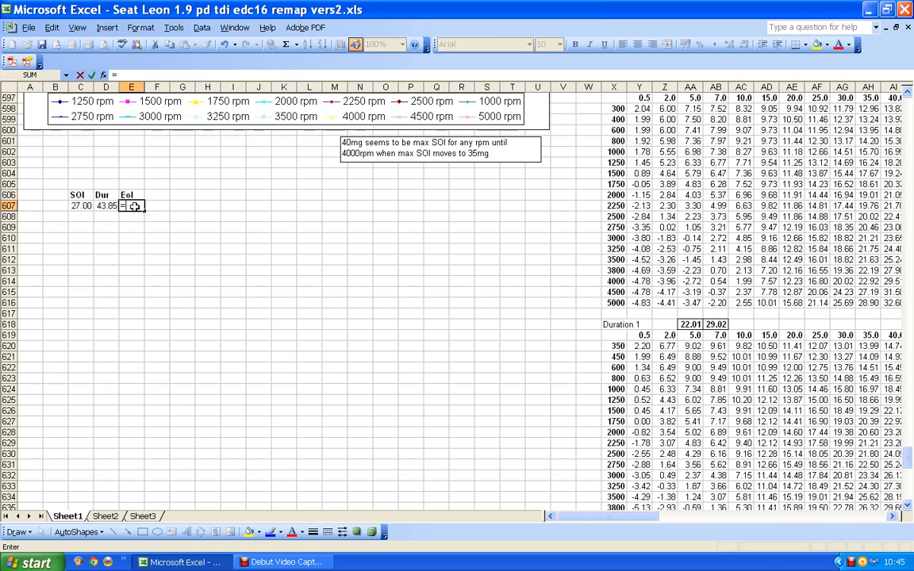
{"action": "left_click", "coordinate": [76, 206]}
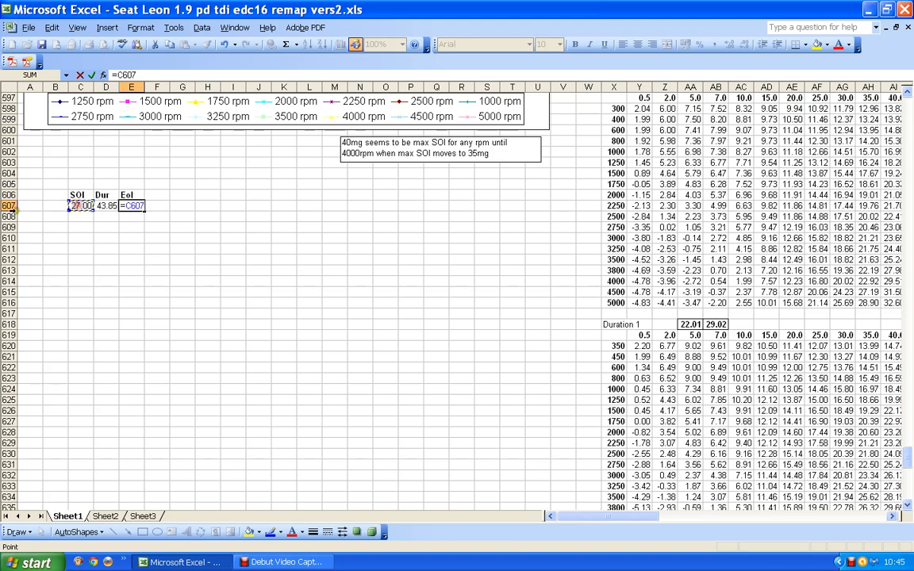
{"action": "type", "text": "-"}
{"action": "left_click", "coordinate": [107, 205]}
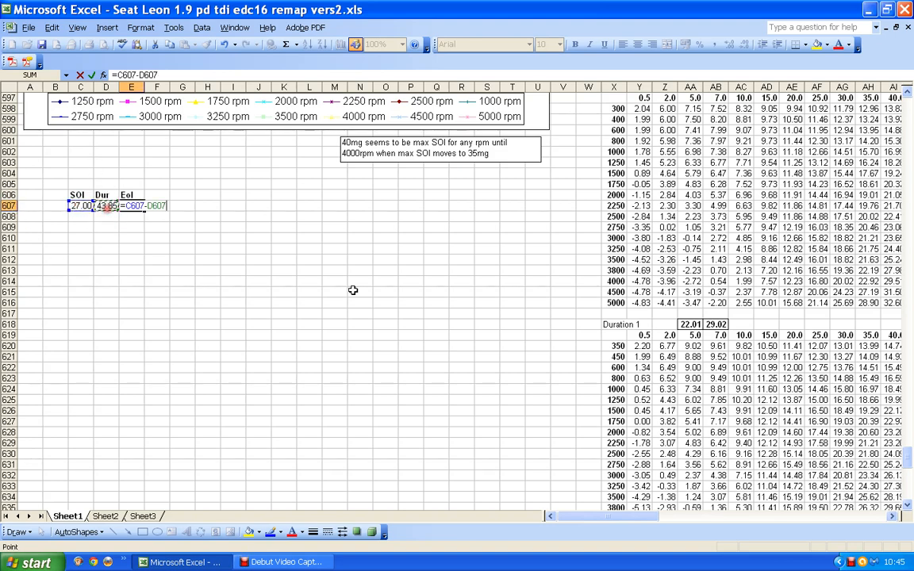
{"action": "key", "text": "Return"}
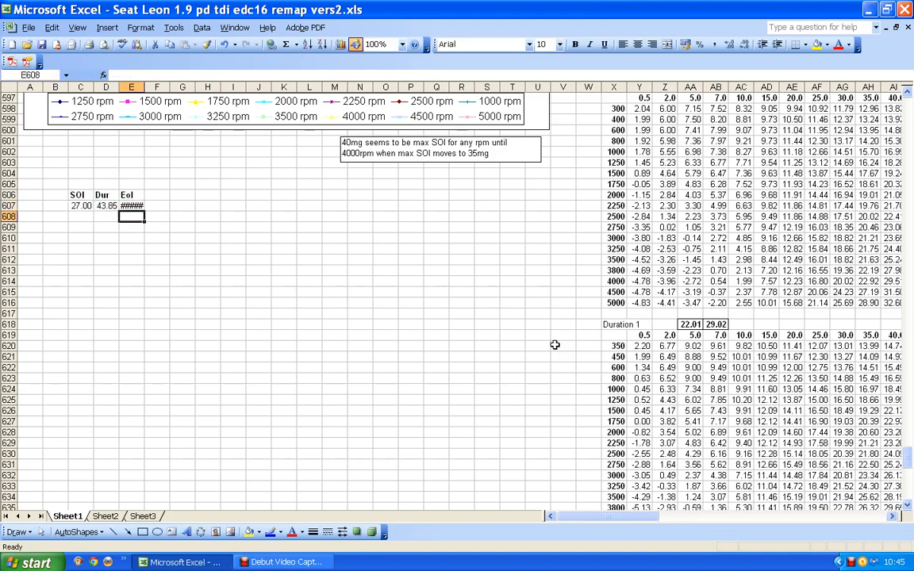
{"action": "left_click", "coordinate": [132, 206]}
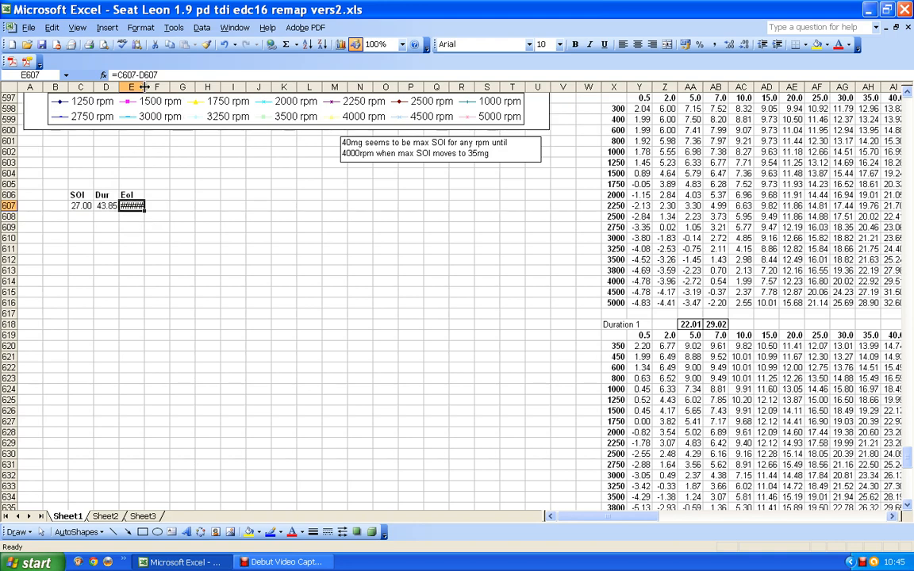
{"action": "mouse_move", "coordinate": [145, 87]}
{"action": "left_mouse_down"}
{"action": "mouse_move", "coordinate": [135, 87]}
{"action": "mouse_move", "coordinate": [154, 87]}
{"action": "left_mouse_up"}
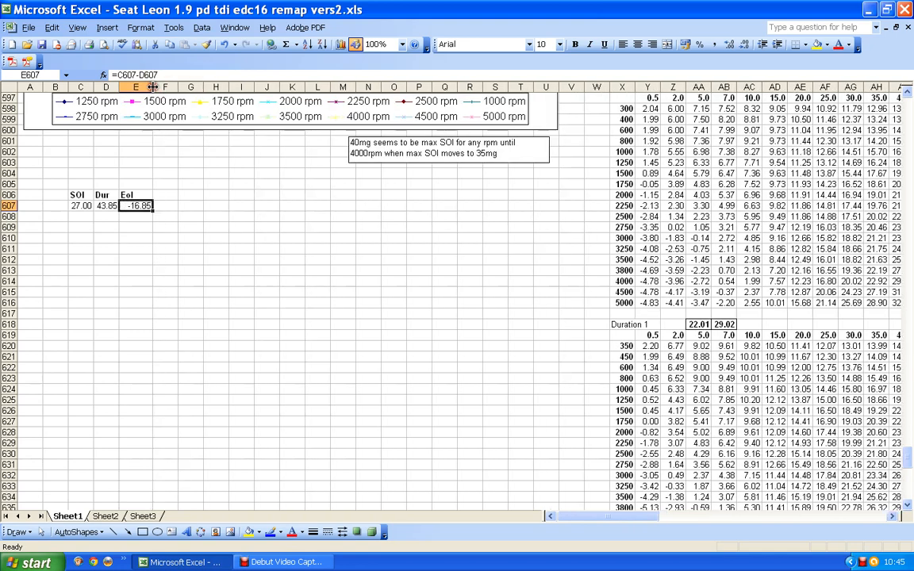
- Fill the EoI formula from E607 down through E609
{"action": "left_click", "coordinate": [134, 222]}
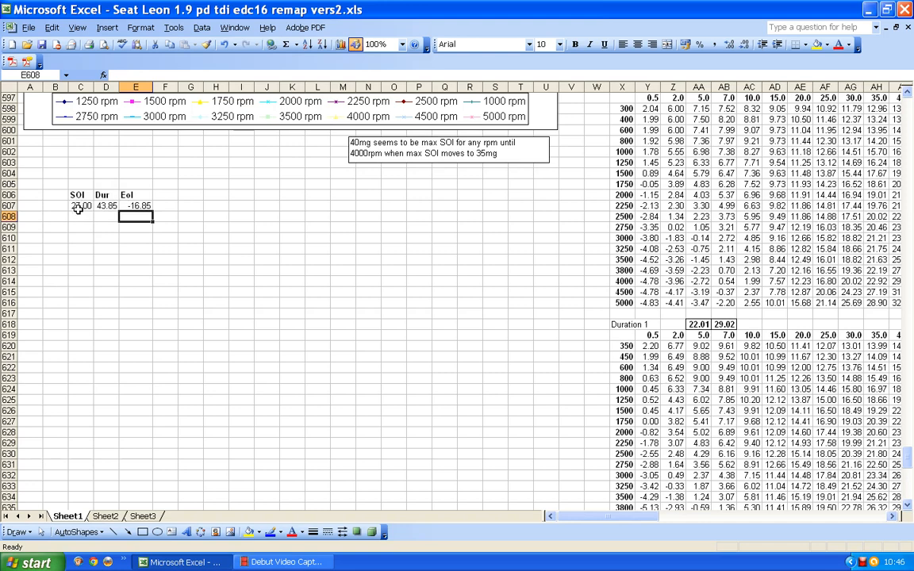
{"action": "left_click", "coordinate": [137, 205]}
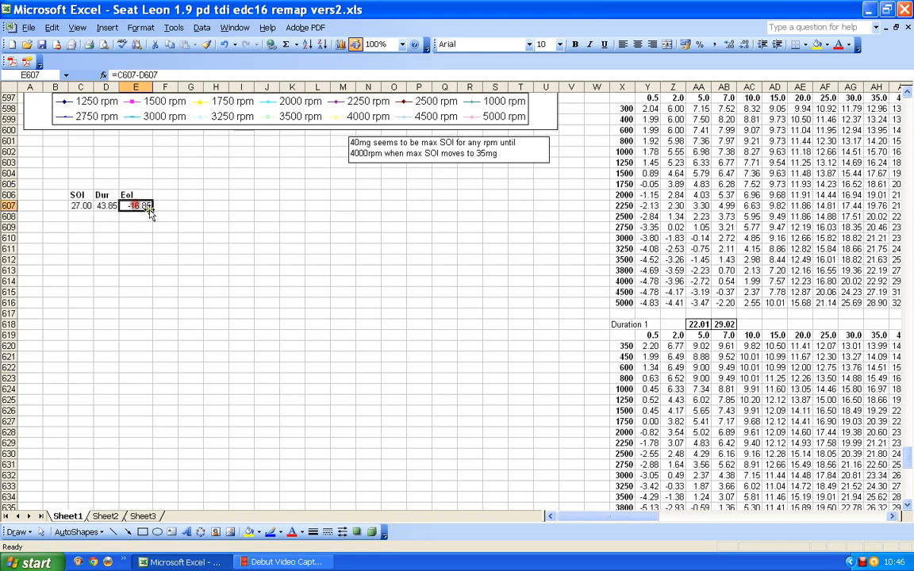
{"action": "left_click_drag", "start_coordinate": [154, 208], "coordinate": [154, 236]}
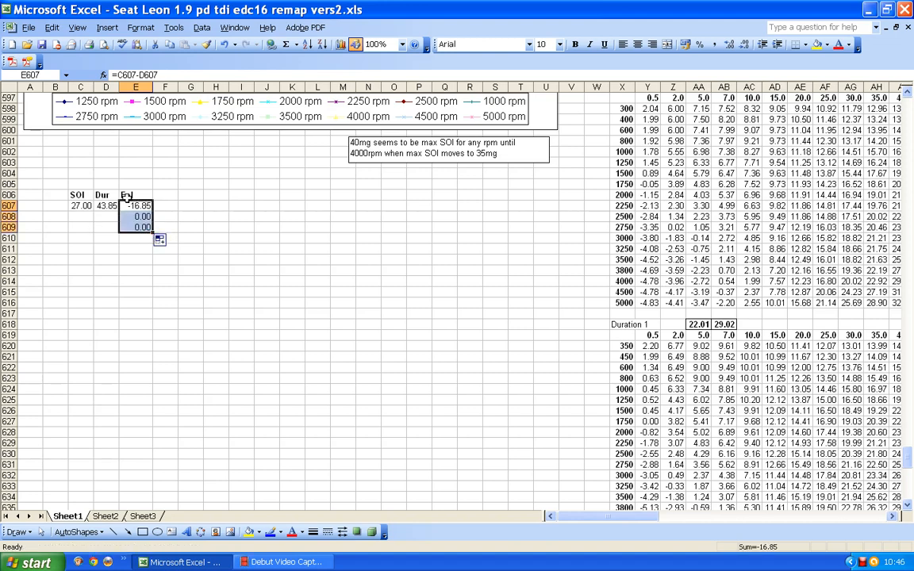
- Fill the second table row with a duration of 47 in D608 and an SOI of 27 in C608
{"action": "left_click", "coordinate": [106, 215]}
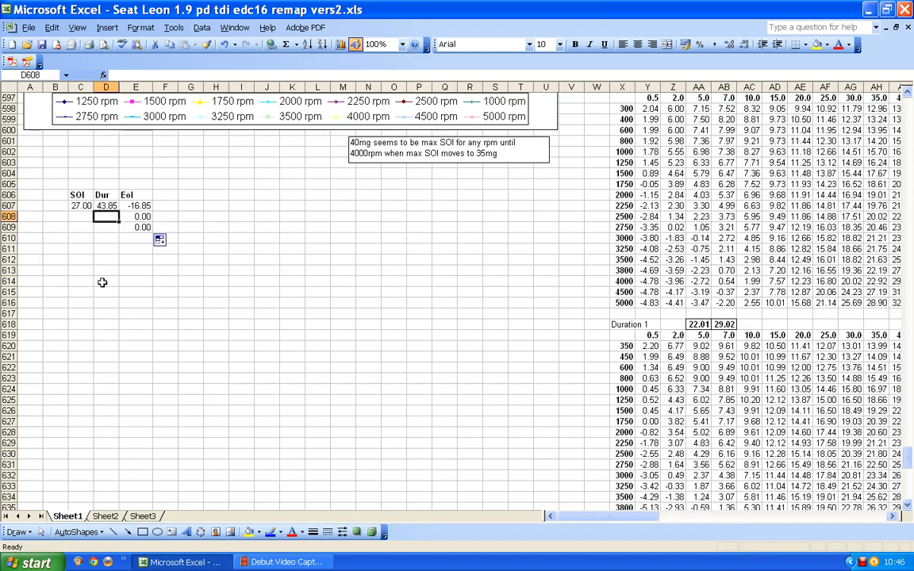
{"action": "type", "text": "47"}
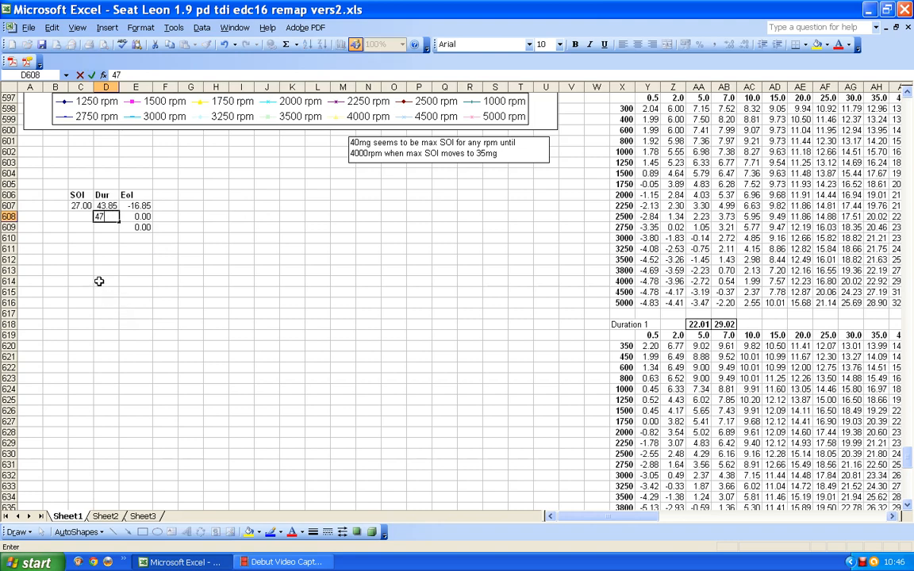
{"action": "left_click", "coordinate": [79, 216]}
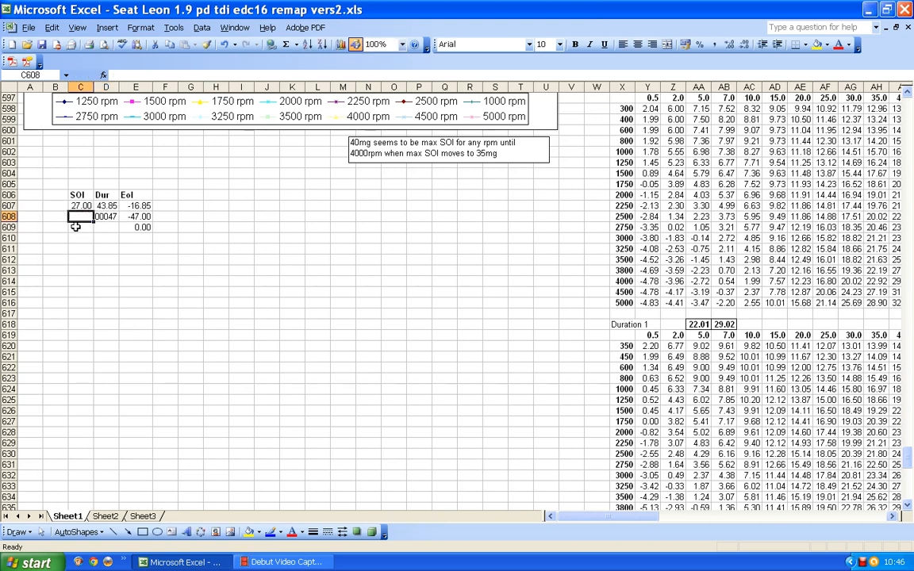
{"action": "type", "text": "2"}
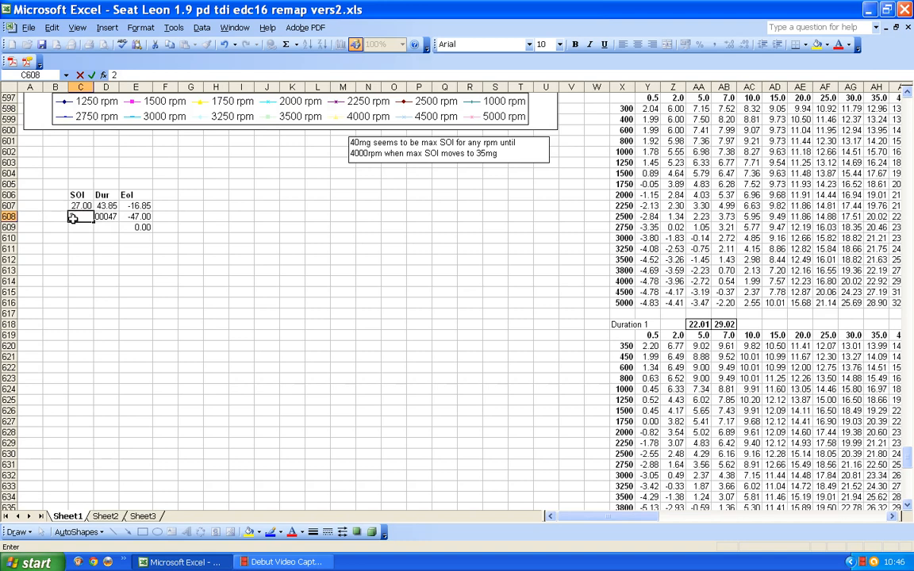
{"action": "type", "text": "7"}
{"action": "key", "text": "Return"}
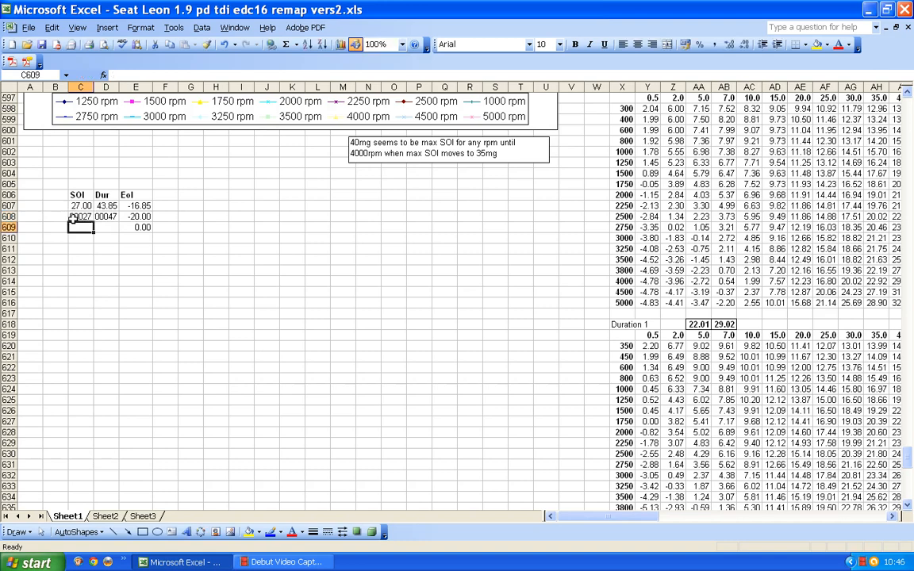
- Format cells C608:E610 as Number with two decimal places
{"action": "left_click_drag", "start_coordinate": [73, 216], "coordinate": [143, 239]}
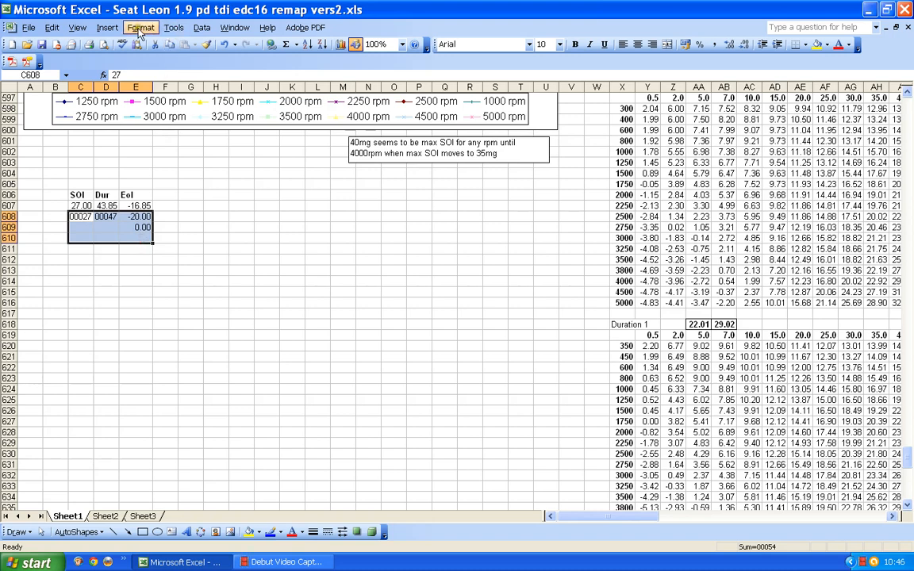
{"action": "left_click", "coordinate": [141, 27]}
{"action": "left_click", "coordinate": [141, 37]}
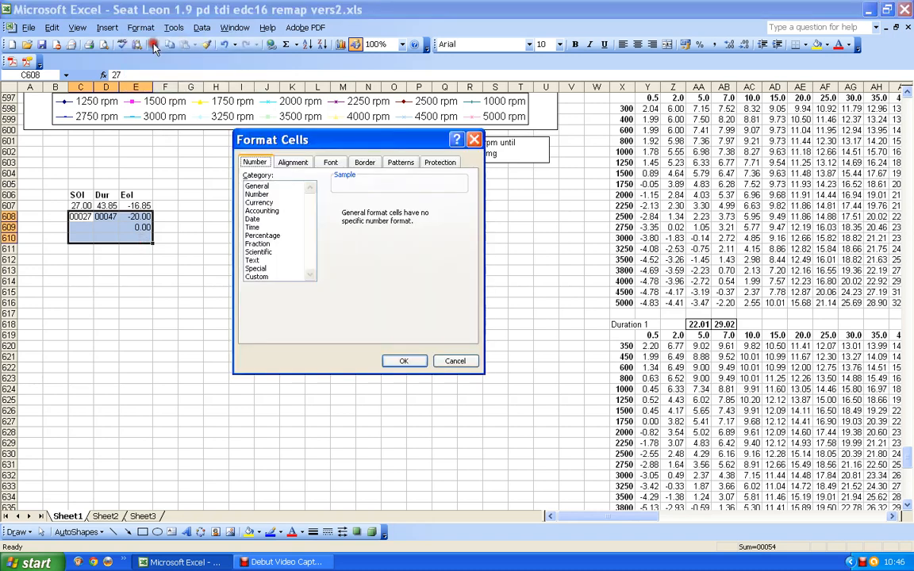
{"action": "left_click", "coordinate": [256, 194]}
{"action": "left_click", "coordinate": [406, 362]}
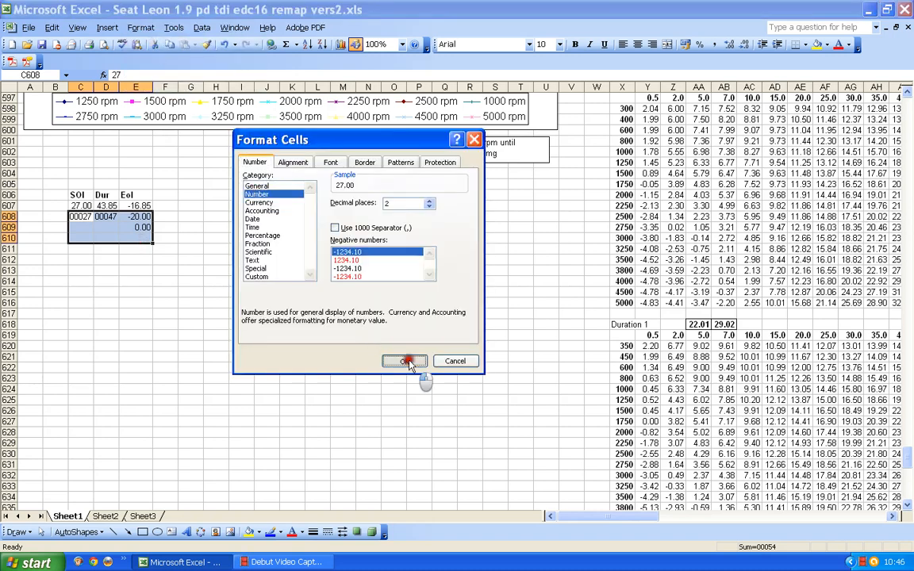
{"action": "left_click", "coordinate": [133, 293]}
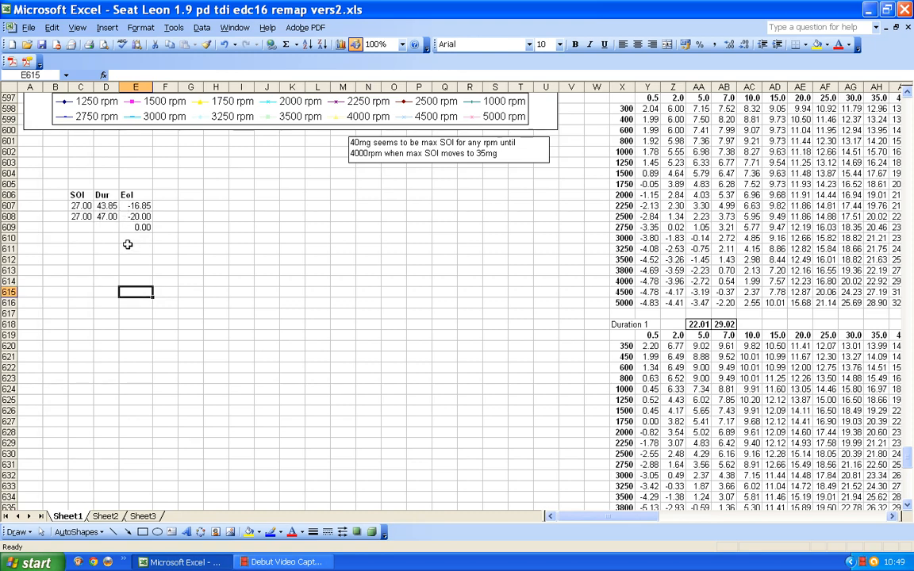
- Fill the third table row with a duration of 47.00 in D609 and an SOI of 30 in C609
{"action": "left_click", "coordinate": [105, 228]}
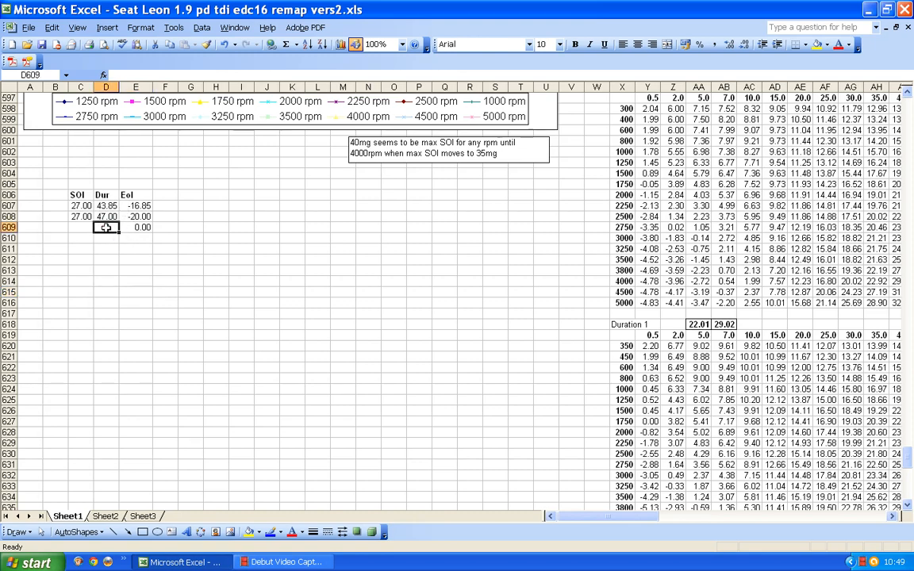
{"action": "type", "text": "47"}
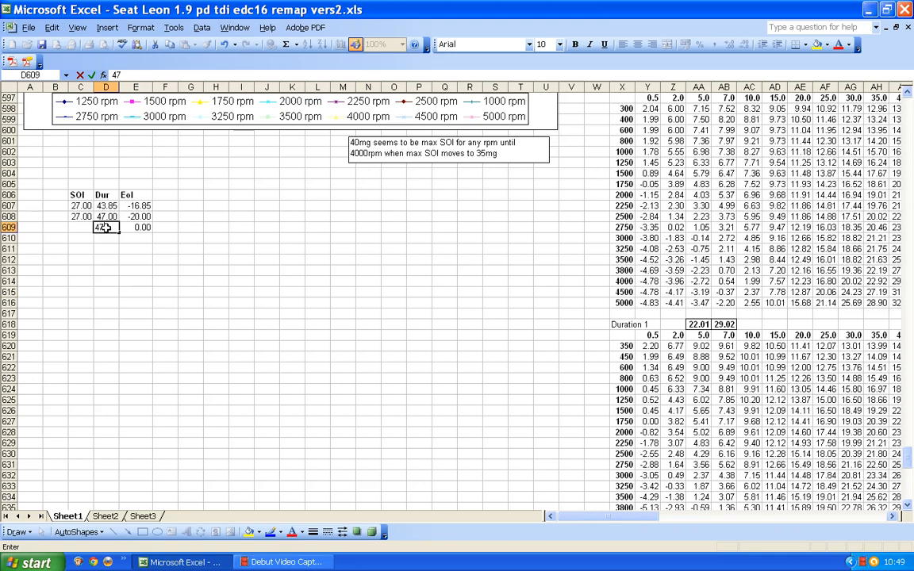
{"action": "type", "text": ".00"}
{"action": "left_click", "coordinate": [81, 228]}
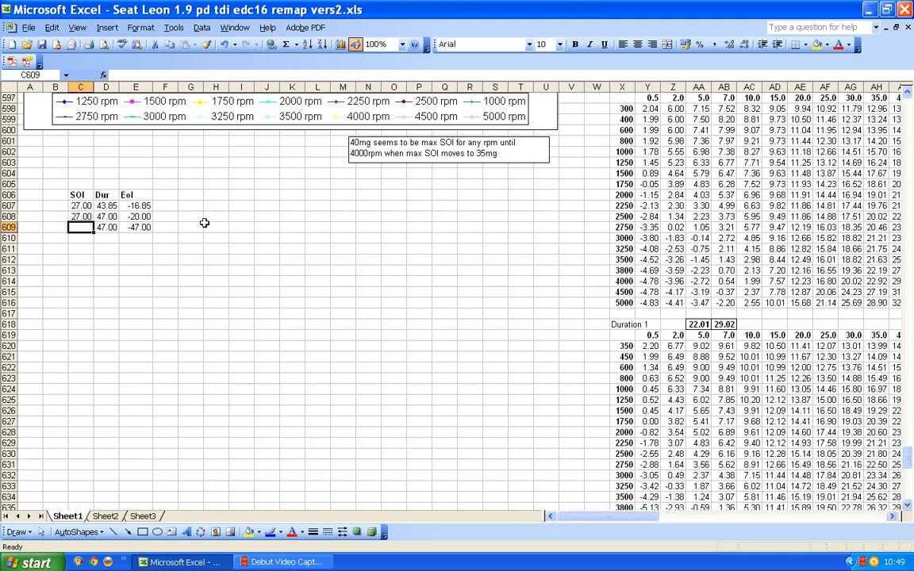
{"action": "type", "text": "3"}
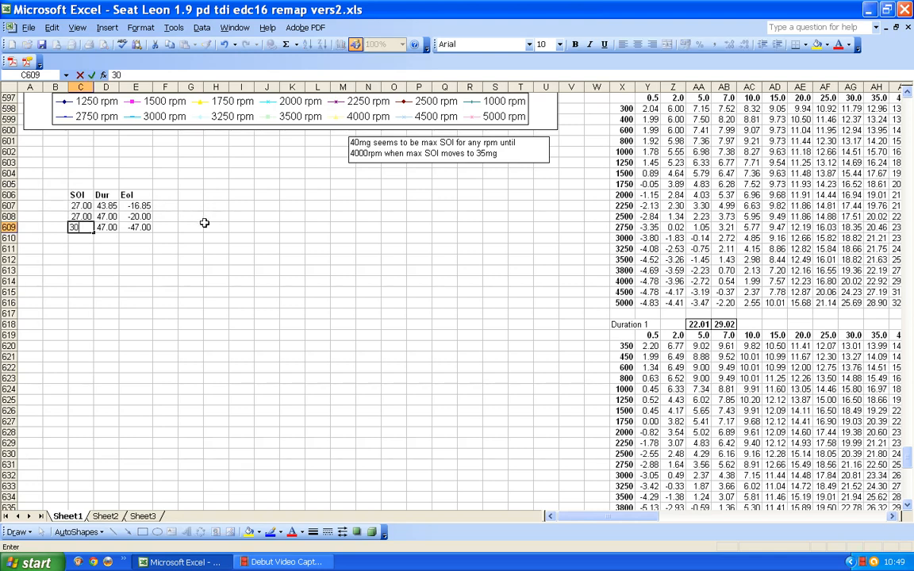
{"action": "type", "text": "0"}
{"action": "left_click", "coordinate": [88, 239]}
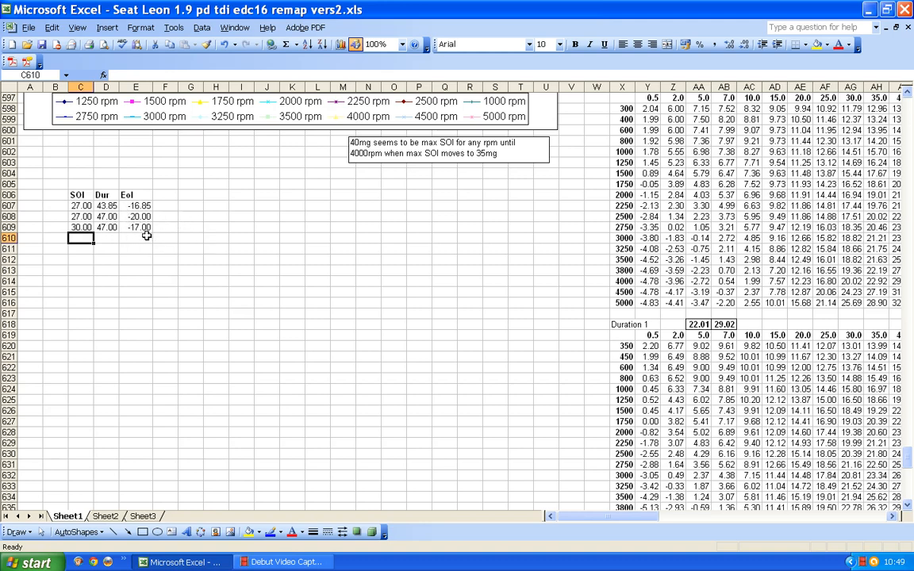
- Examine the SOI 9 map and its chart above the SOI, Dur and EoI table
{"action": "left_click", "coordinate": [78, 228]}
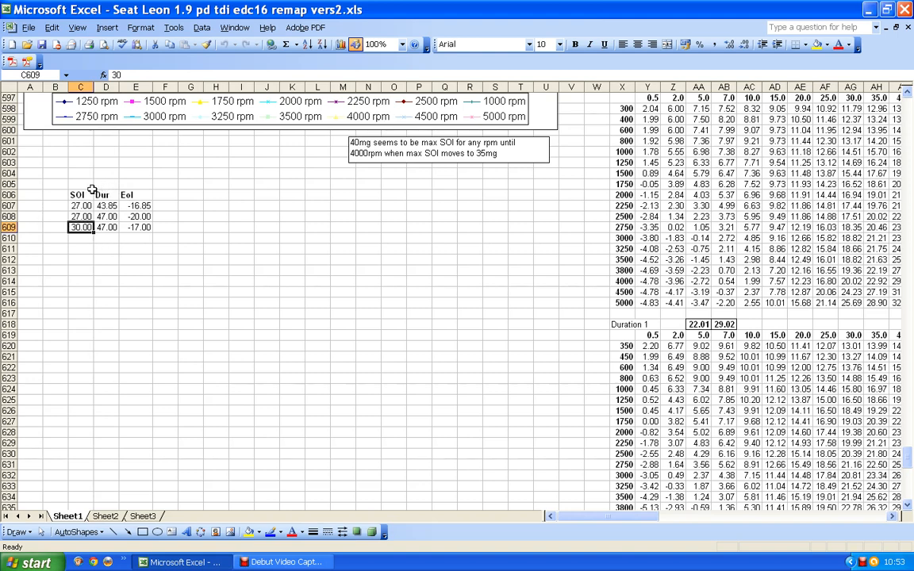
{"action": "scroll", "coordinate": [92, 193], "scroll_direction": "up", "scroll_amount": 14}
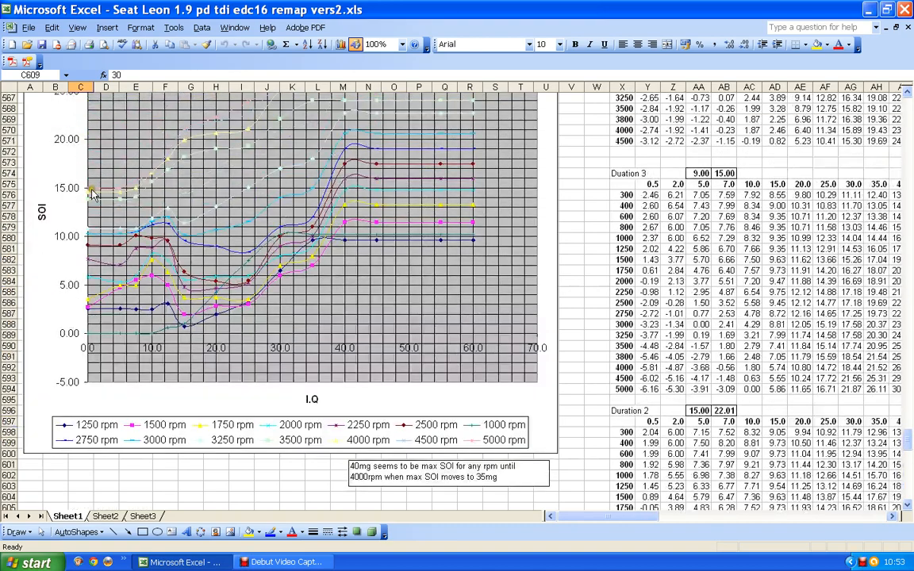
{"action": "scroll", "coordinate": [92, 192], "scroll_direction": "up", "scroll_amount": 6}
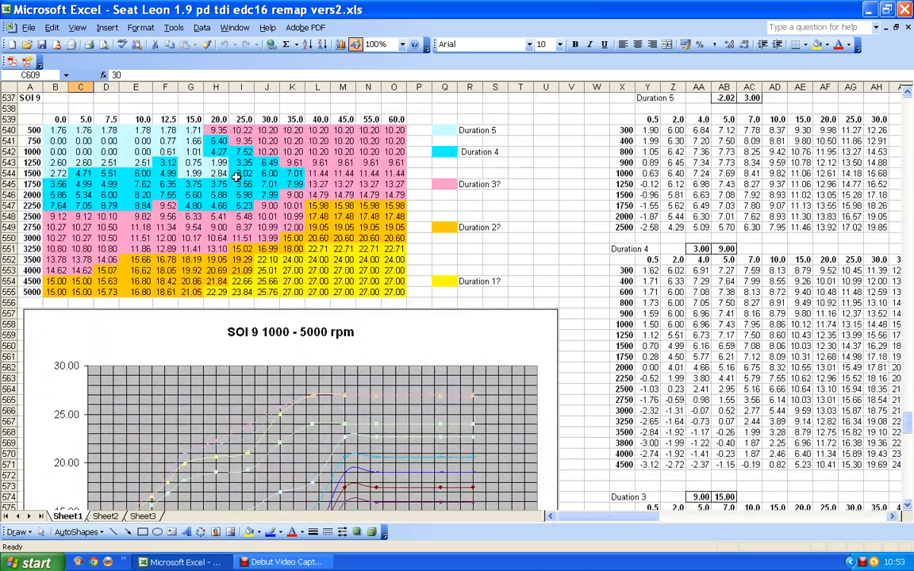
{"action": "scroll", "coordinate": [258, 245], "scroll_direction": "down", "scroll_amount": 17}
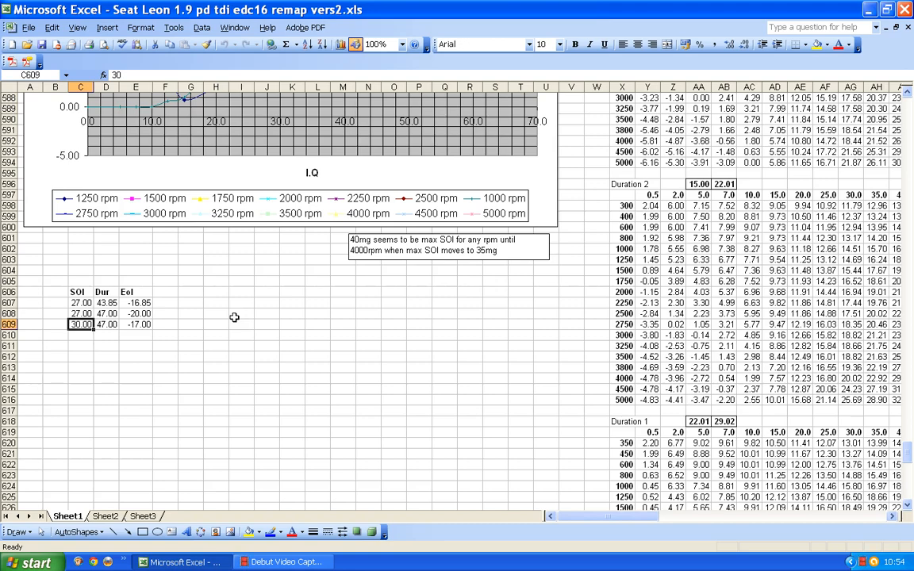
{"action": "scroll", "coordinate": [234, 317], "scroll_direction": "up", "scroll_amount": 7}
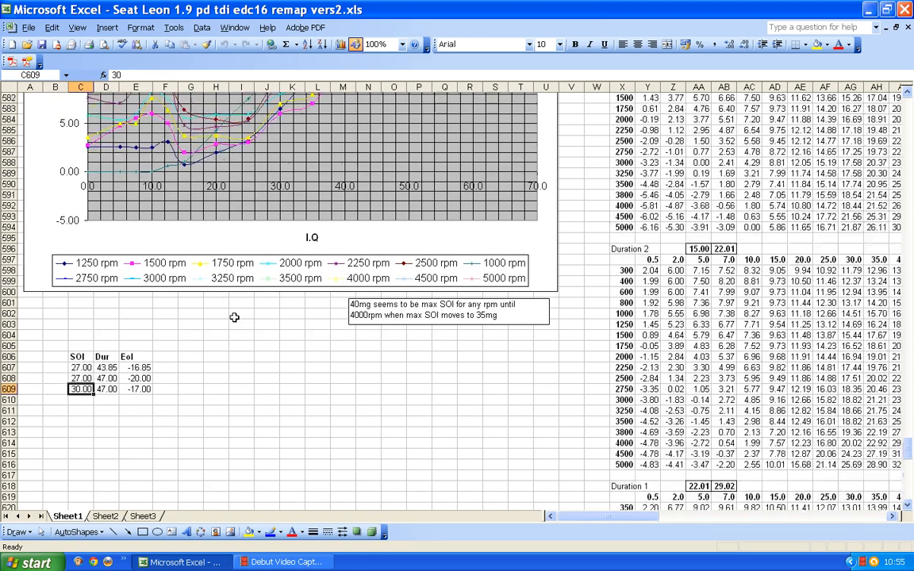
- Set the duration in the second row of the SOI, Dur and EoI table, cell D608, to 45
{"action": "scroll", "coordinate": [234, 317], "scroll_direction": "up", "scroll_amount": 11}
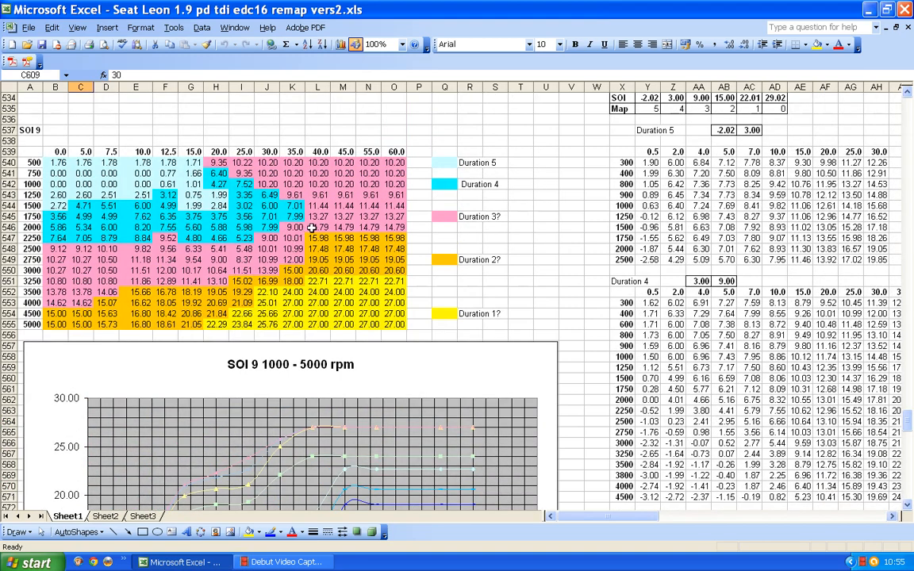
{"action": "scroll", "coordinate": [311, 227], "scroll_direction": "down", "scroll_amount": 1}
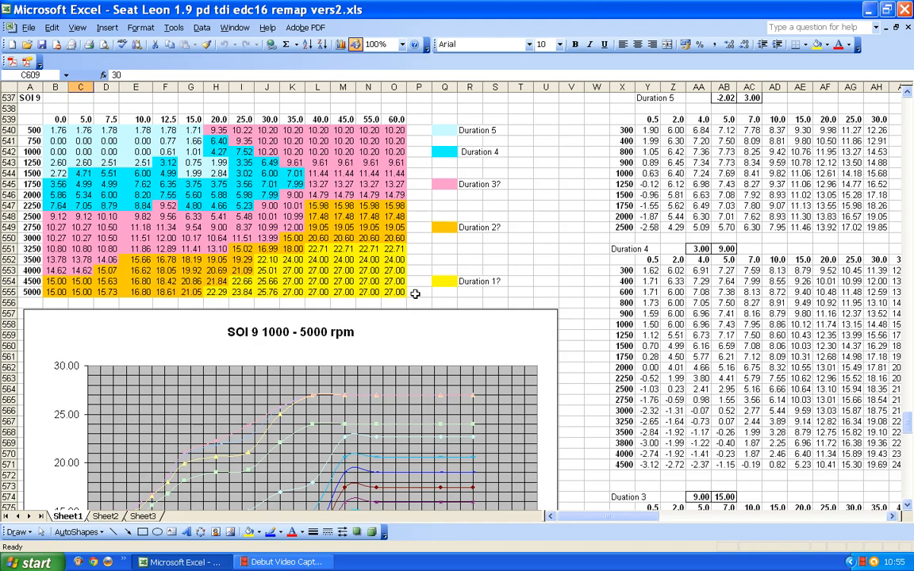
{"action": "scroll", "coordinate": [415, 294], "scroll_direction": "down", "scroll_amount": 13}
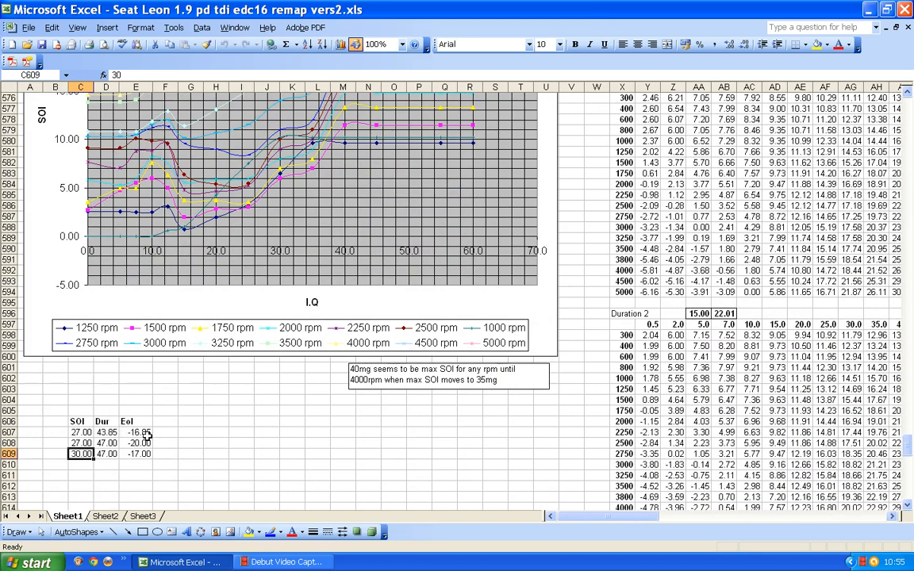
{"action": "left_click", "coordinate": [101, 444]}
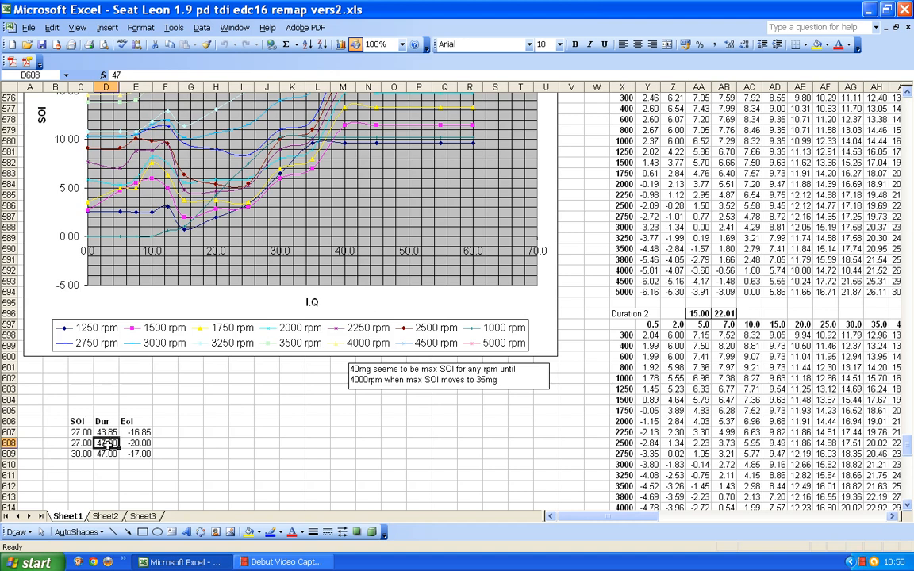
{"action": "type", "text": "45"}
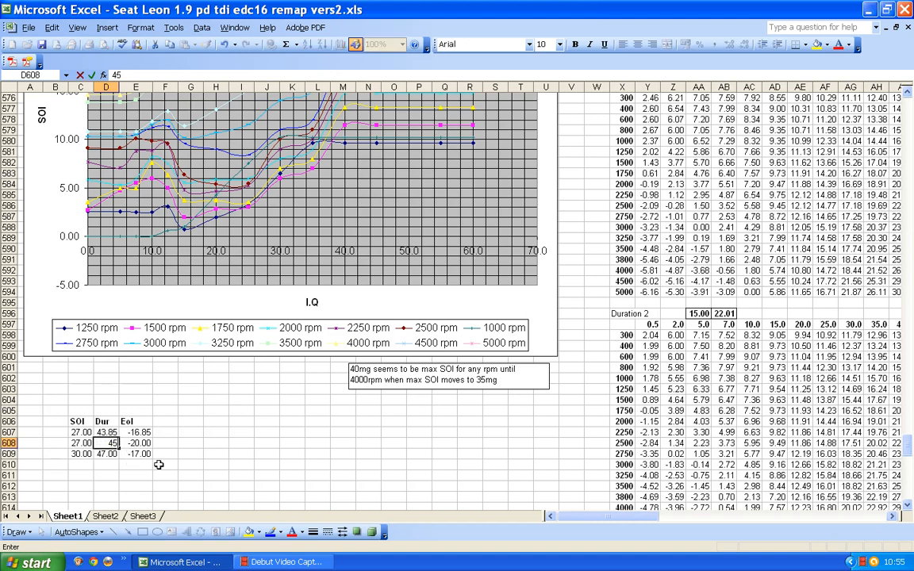
{"action": "key", "text": "Tab"}
{"action": "key", "text": "Tab"}
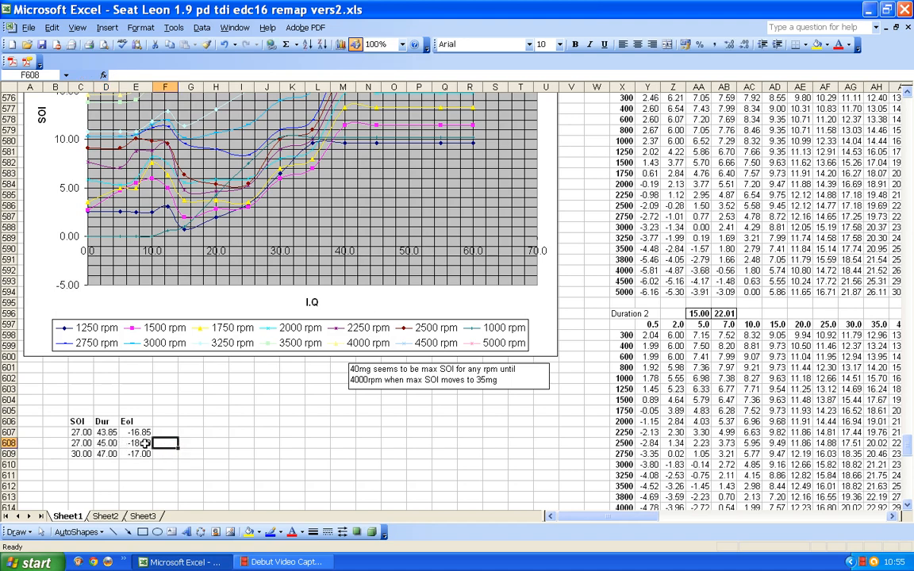
- Set the third table row to a duration of 45 in D609 and an SOI of 28 in C609
{"action": "left_click", "coordinate": [105, 454]}
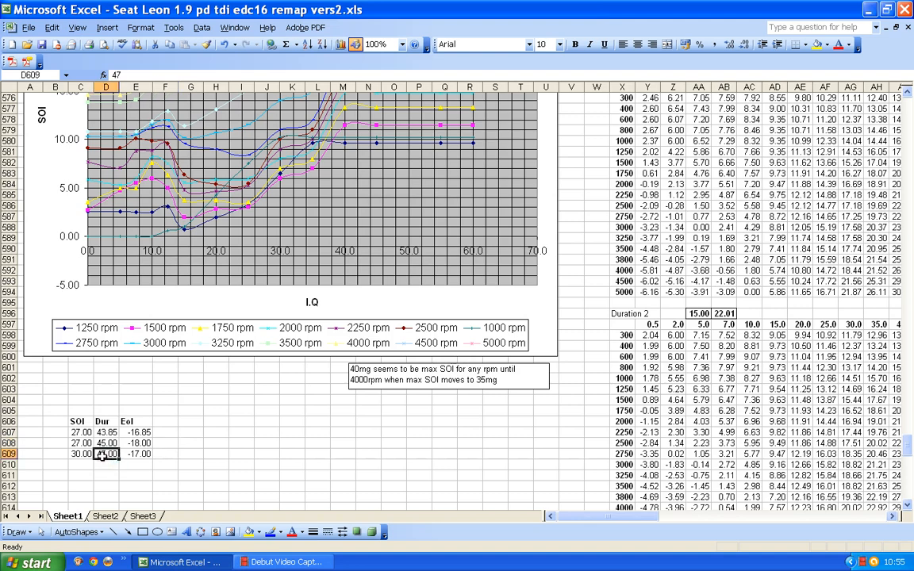
{"action": "type", "text": "4"}
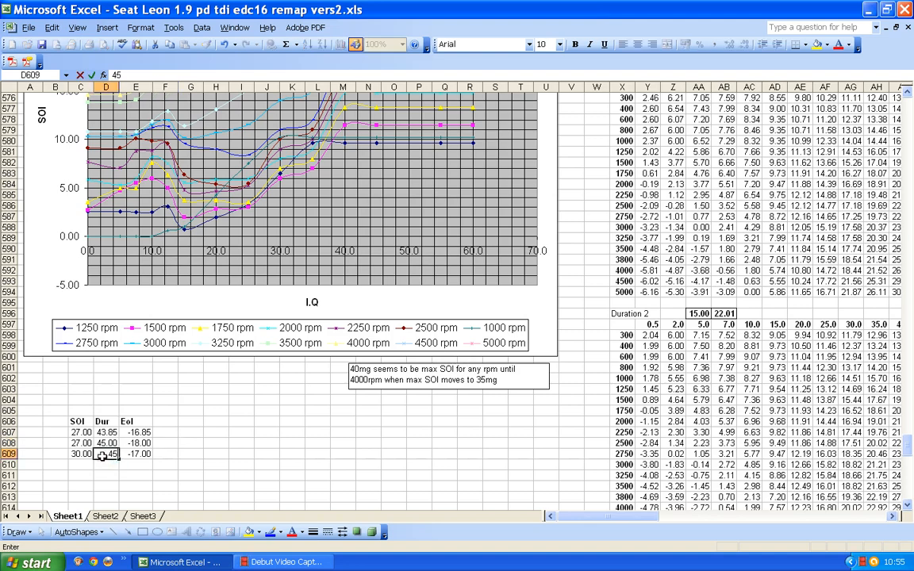
{"action": "left_click", "coordinate": [78, 454]}
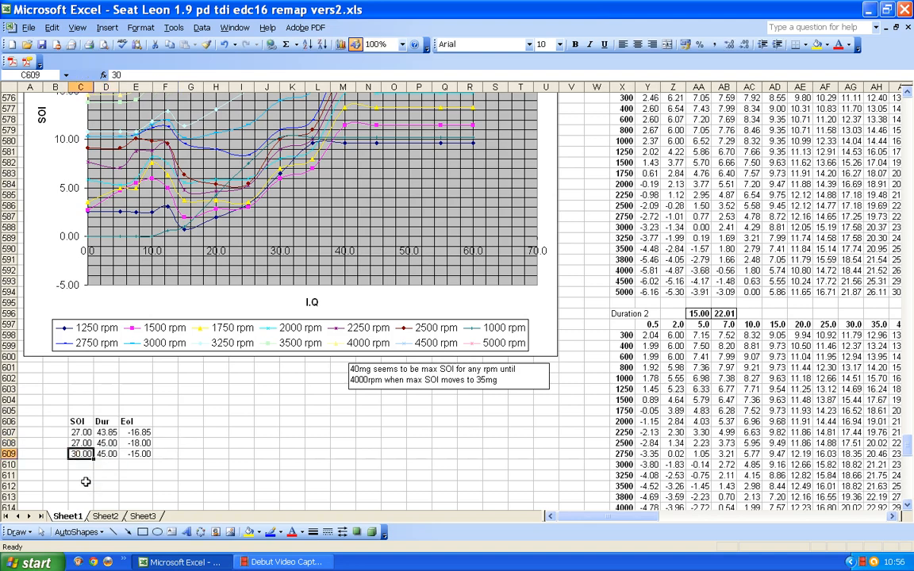
{"action": "type", "text": "28"}
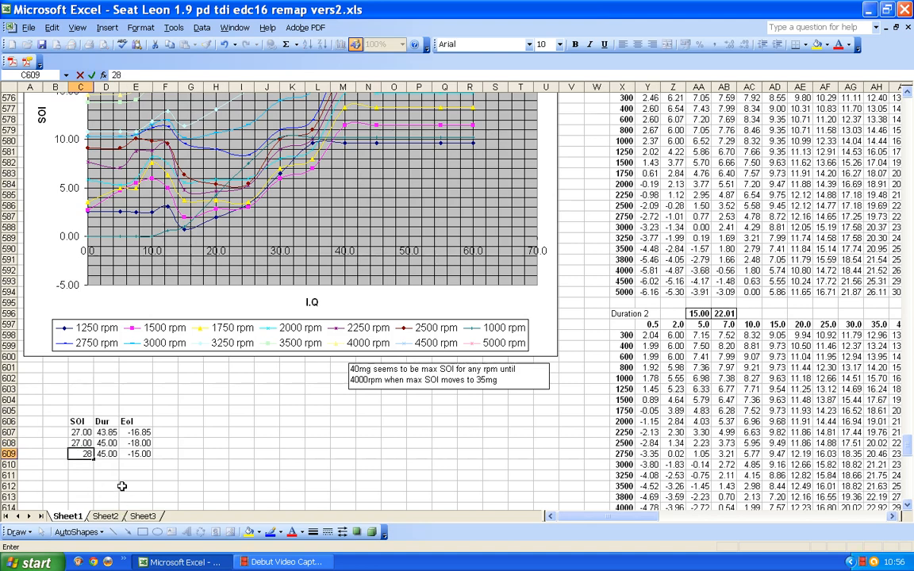
{"action": "left_click", "coordinate": [131, 486]}
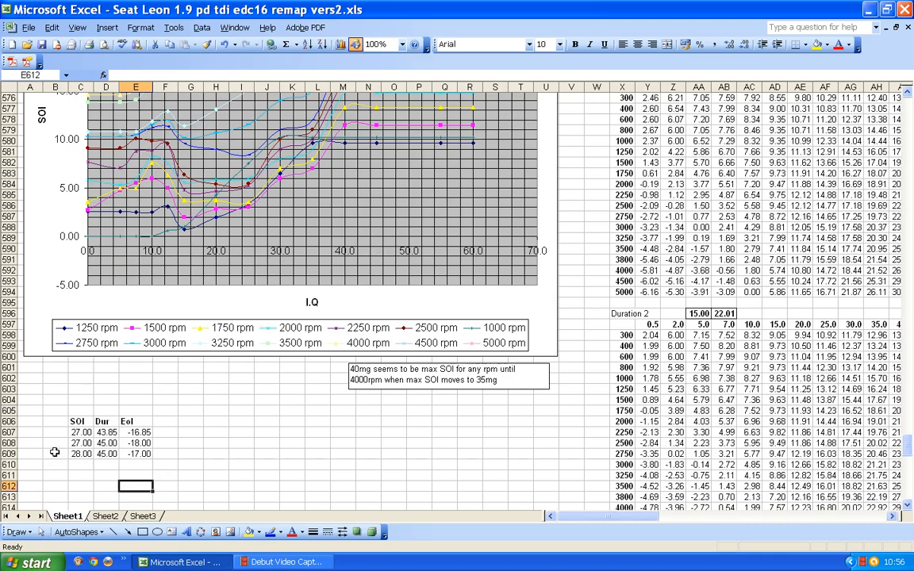
{"action": "left_click_drag", "start_coordinate": [75, 454], "coordinate": [149, 455]}
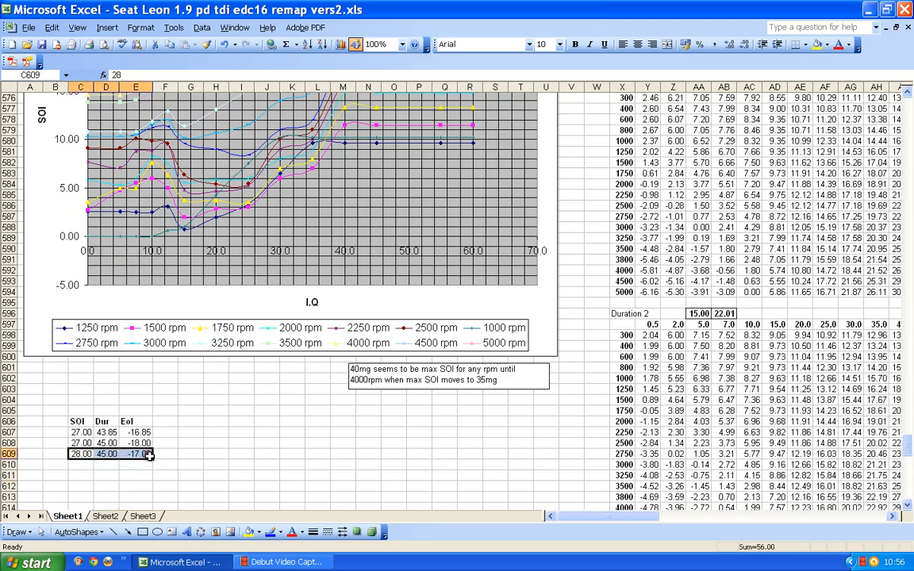
- Enter 65 in P539 as an additional column heading after 60.0 in the SOI 9 map
{"action": "scroll", "coordinate": [179, 438], "scroll_direction": "up", "scroll_amount": 17}
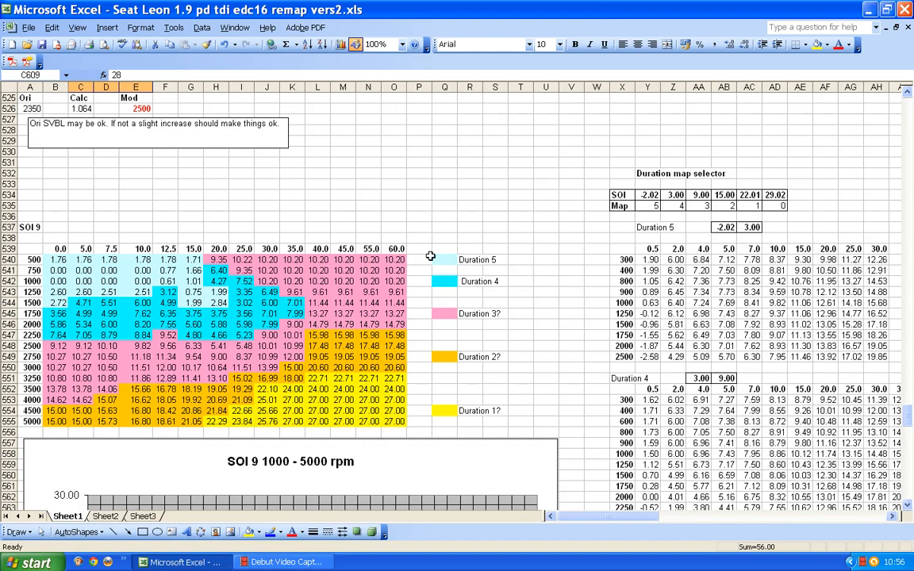
{"action": "left_click", "coordinate": [419, 248]}
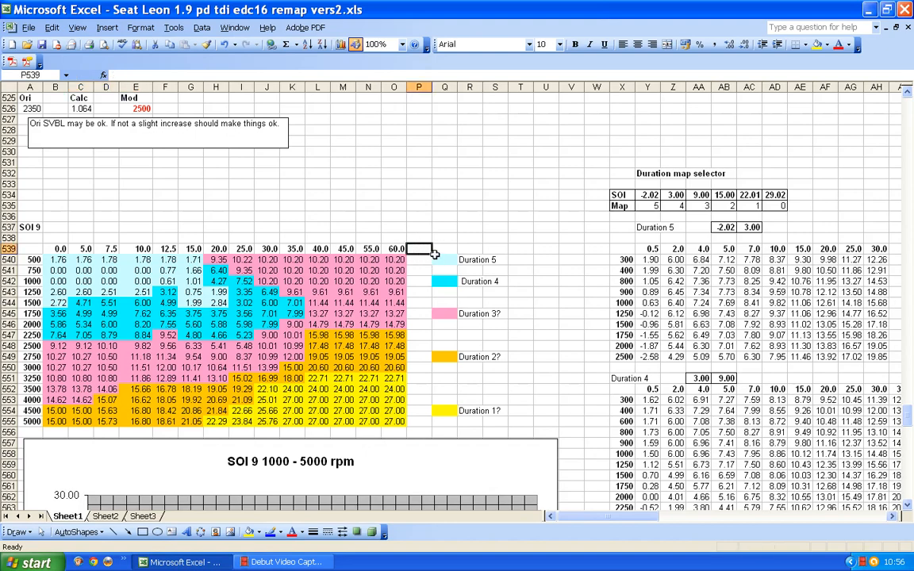
{"action": "left_click", "coordinate": [416, 422]}
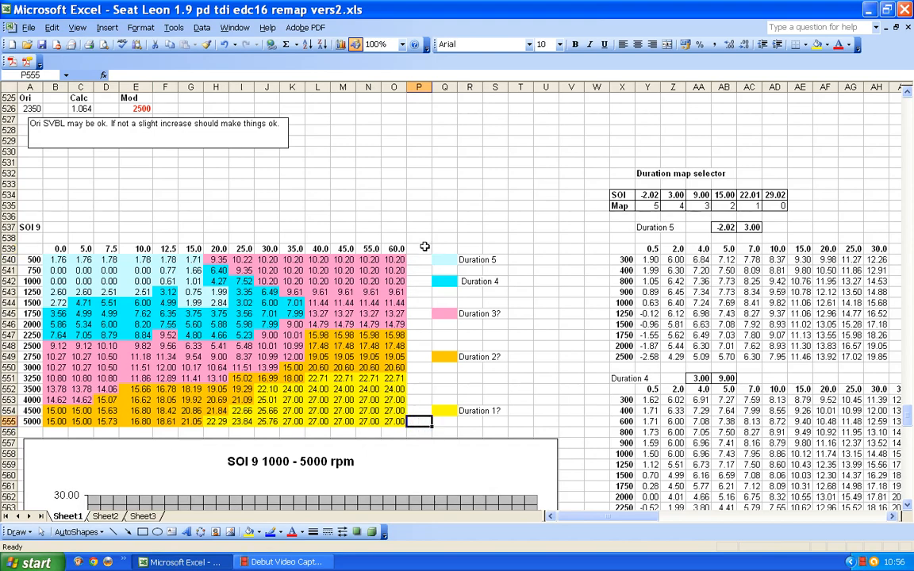
{"action": "left_click", "coordinate": [417, 248]}
{"action": "type", "text": "65"}
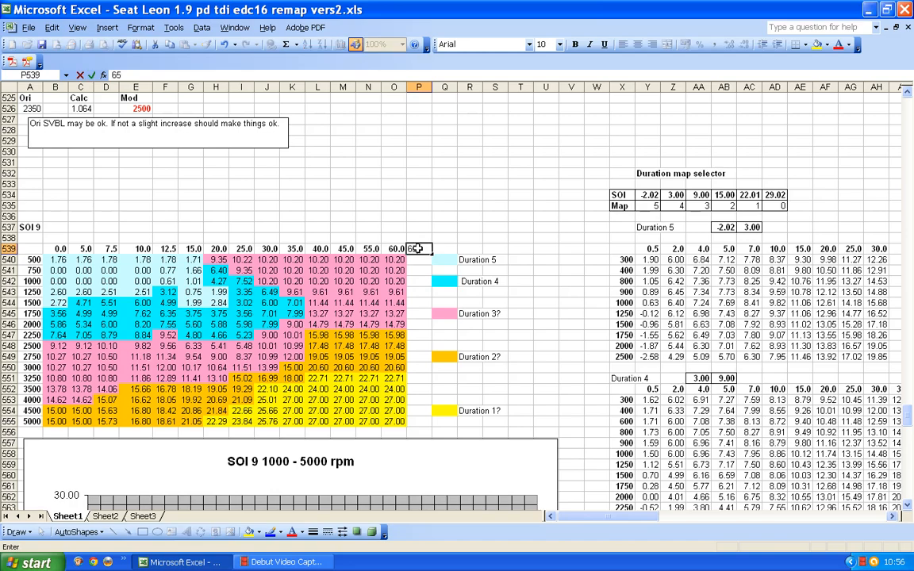
- Enter an SOI of 28 in P555, in the 5000 rpm row of the SOI 9 map's new 65 column
{"action": "scroll", "coordinate": [419, 248], "scroll_direction": "down", "scroll_amount": 2}
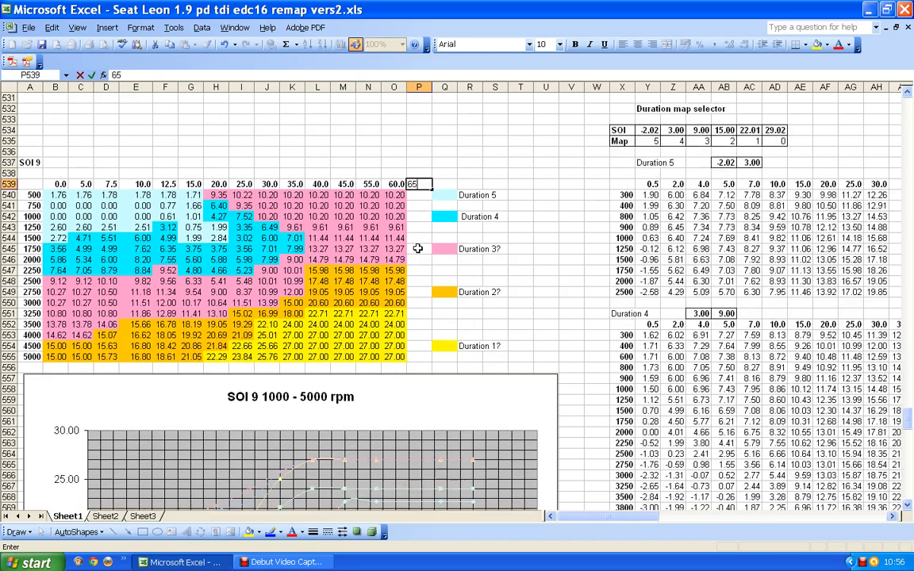
{"action": "left_click", "coordinate": [416, 357]}
{"action": "scroll", "coordinate": [415, 357], "scroll_direction": "down", "scroll_amount": 17}
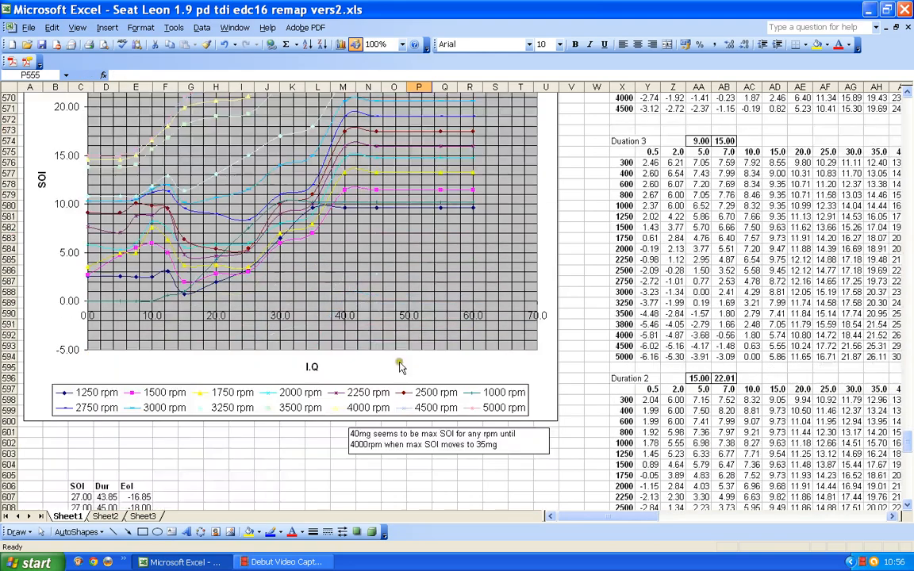
{"action": "scroll", "coordinate": [281, 334], "scroll_direction": "up", "scroll_amount": 11}
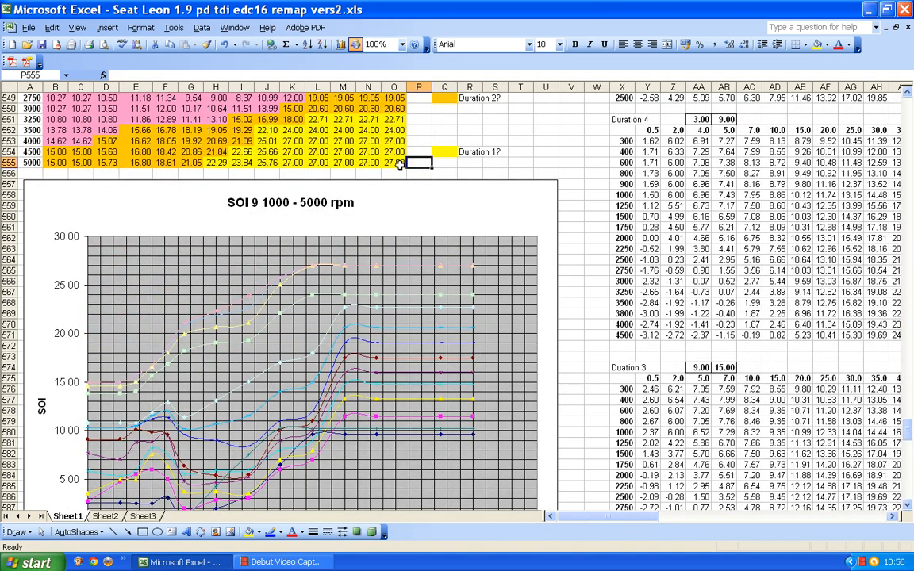
{"action": "type", "text": "28"}
{"action": "scroll", "coordinate": [401, 167], "scroll_direction": "up", "scroll_amount": 6}
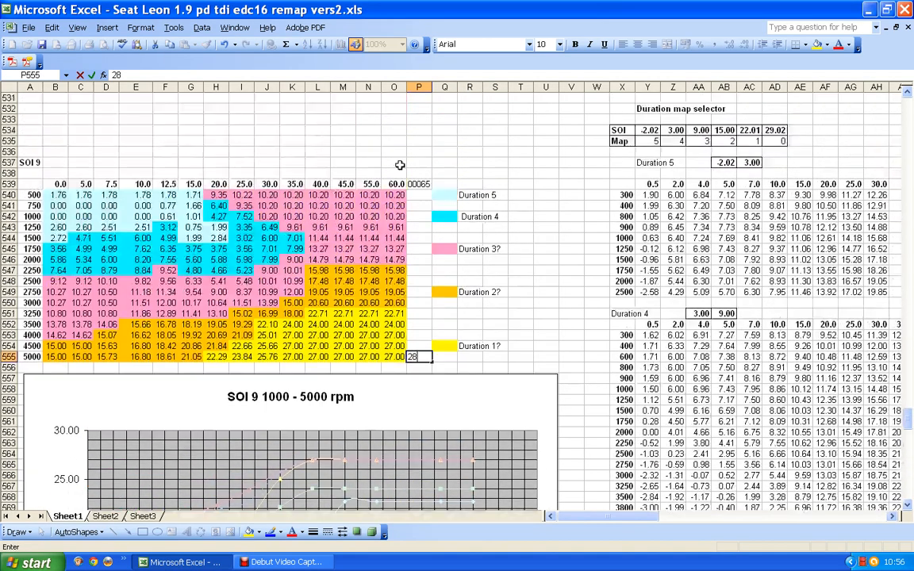
{"action": "left_click", "coordinate": [520, 259]}
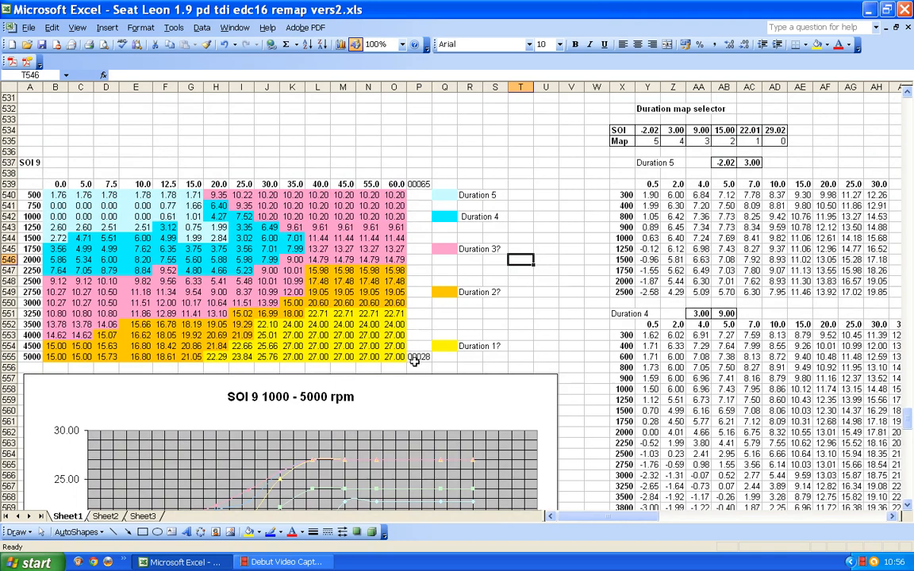
- Compare the SOI, Dur and EoI table with the extended SOI 9 map
{"action": "scroll", "coordinate": [397, 254], "scroll_direction": "down", "scroll_amount": 14}
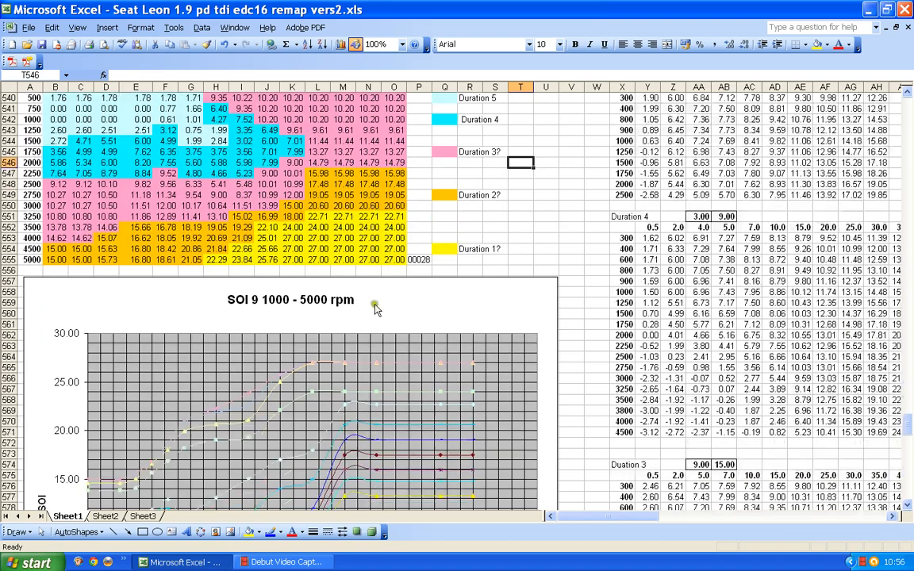
{"action": "scroll", "coordinate": [339, 250], "scroll_direction": "down", "scroll_amount": 3}
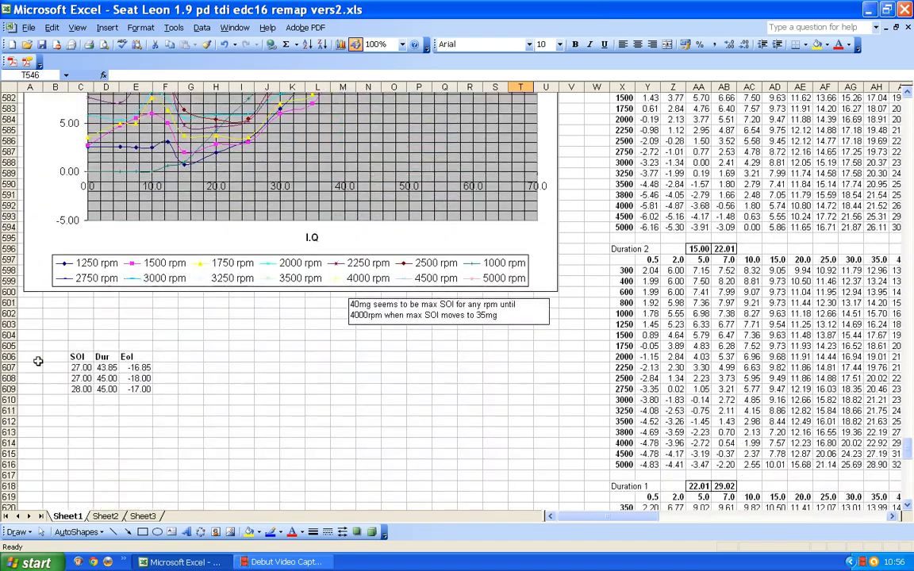
{"action": "scroll", "coordinate": [340, 350], "scroll_direction": "up", "scroll_amount": 17}
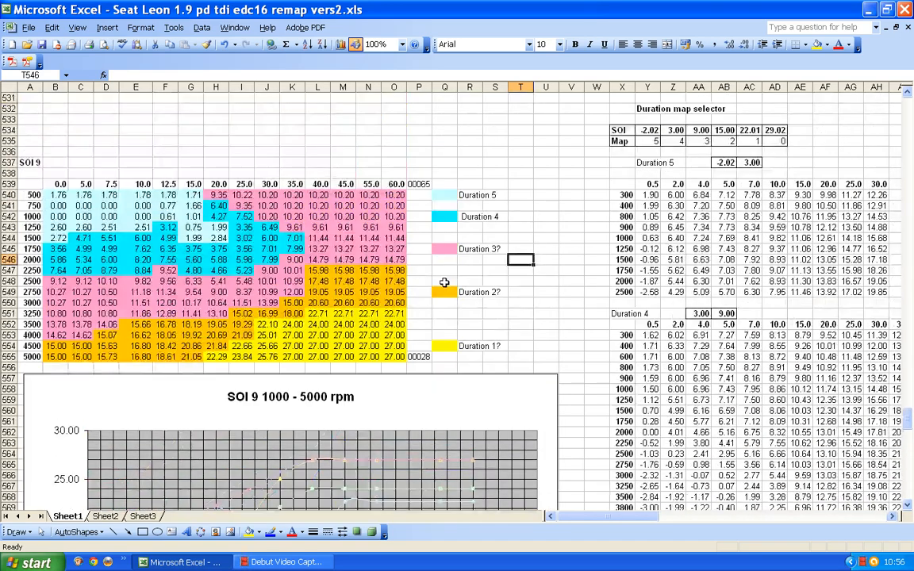